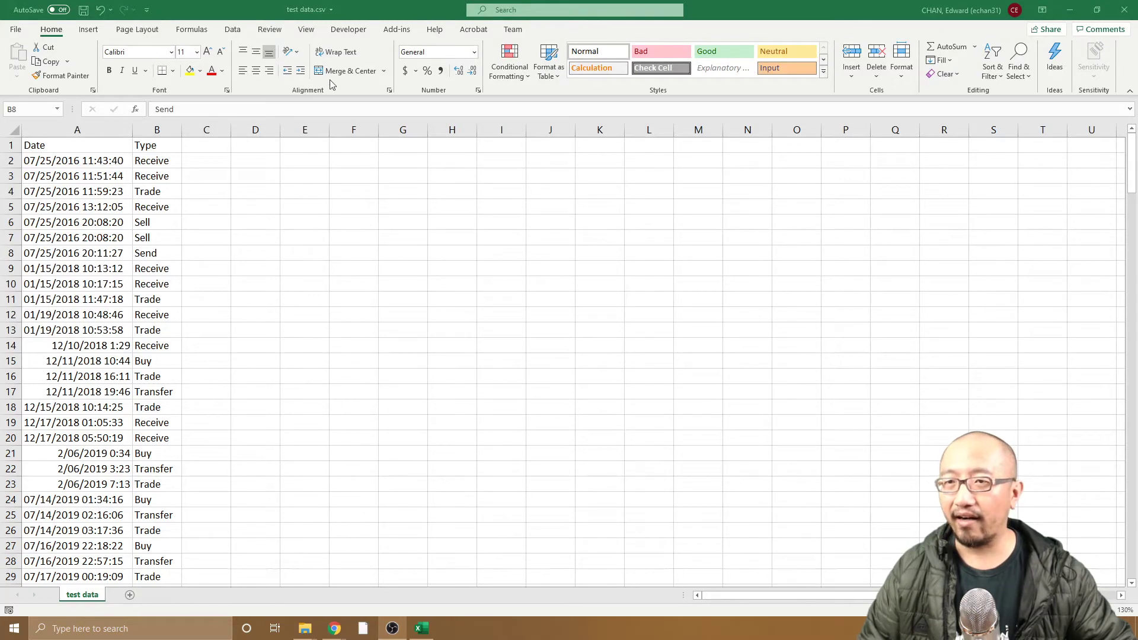
# Step: Check the first date in cell A2 of test data.csv, then close the workbook
pyautogui.click(330, 15)
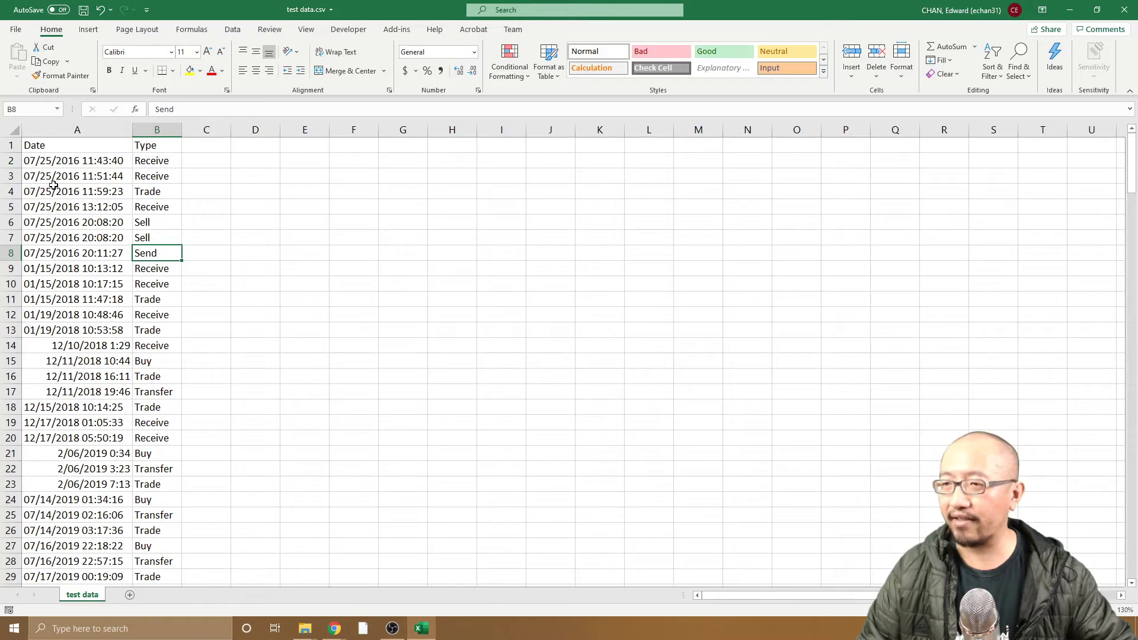
pyautogui.click(41, 164)
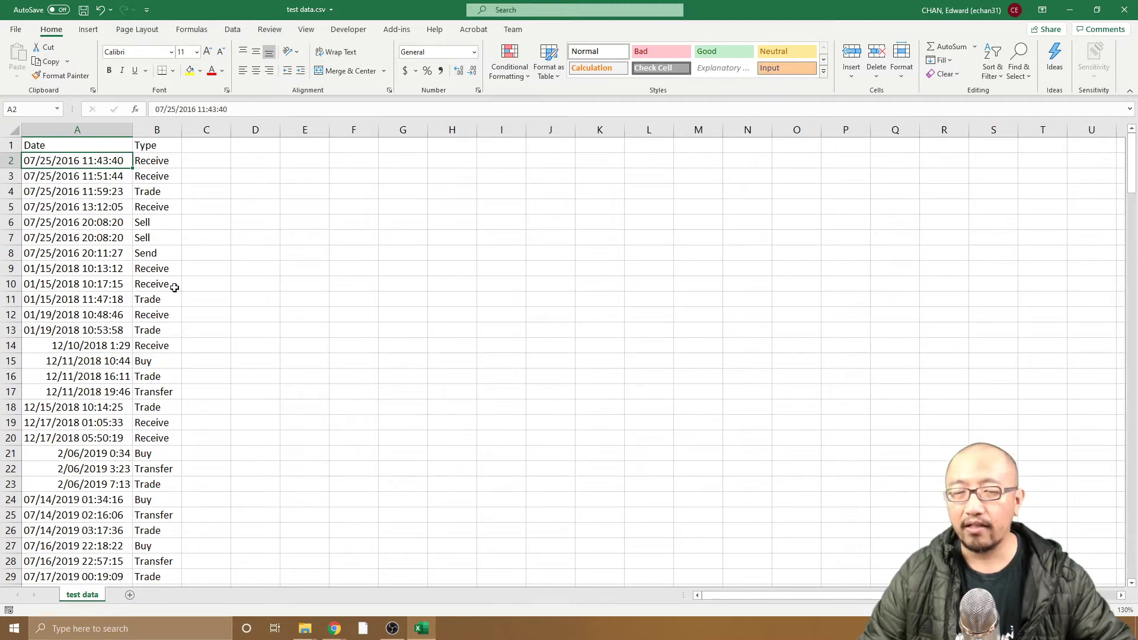
pyautogui.click(1124, 13)
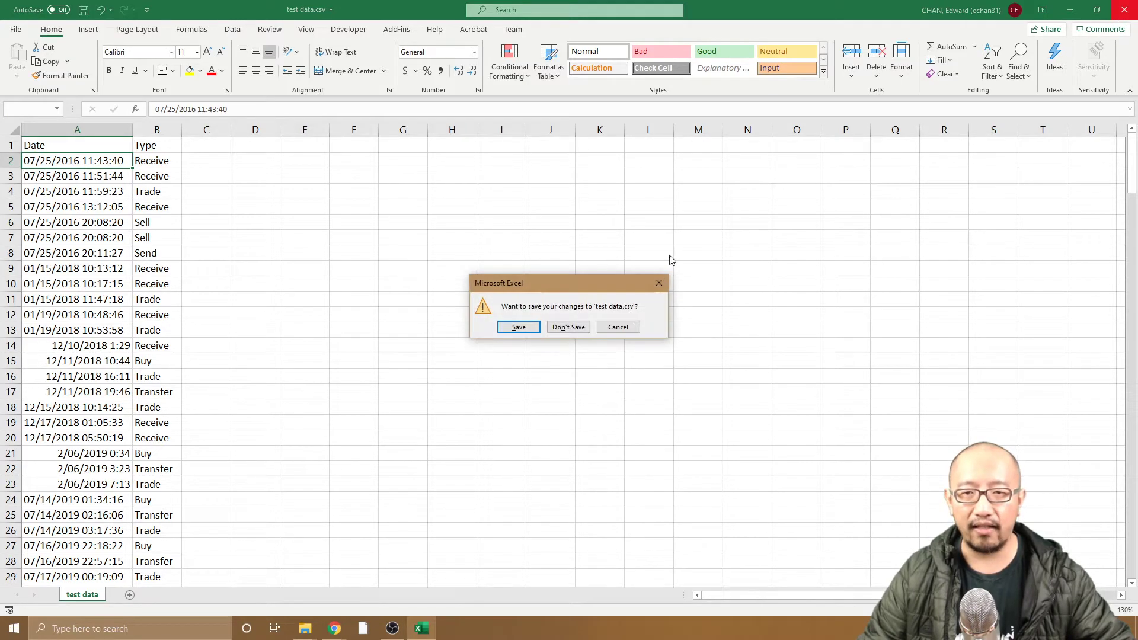
# Step: Discard the CSV changes, then create and open a new workbook named 'date converted'
pyautogui.click(568, 330)
pyautogui.rightClick(424, 241)
pyautogui.moveTo(314, 466)
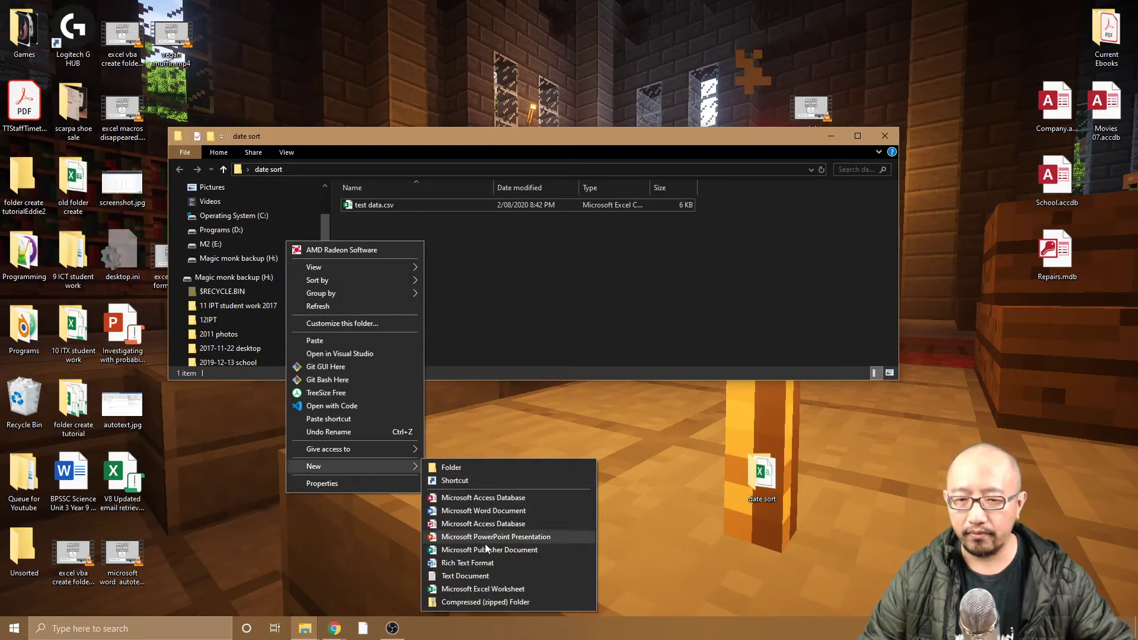
pyautogui.click(486, 589)
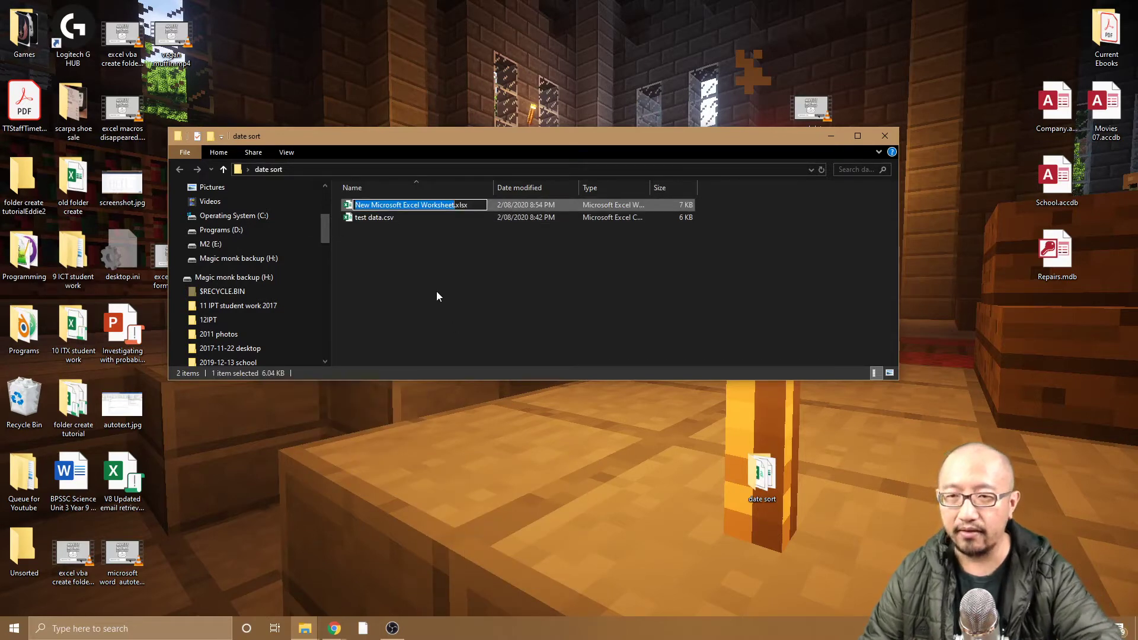
pyautogui.write('date converted')
pyautogui.press('Return')
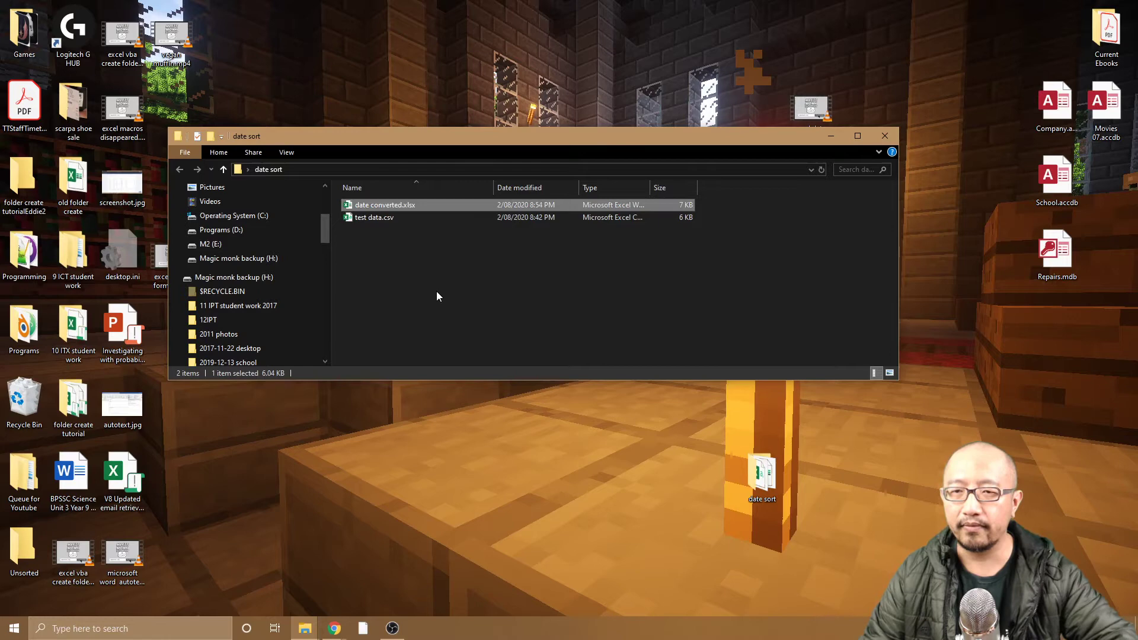
pyautogui.press('Return')
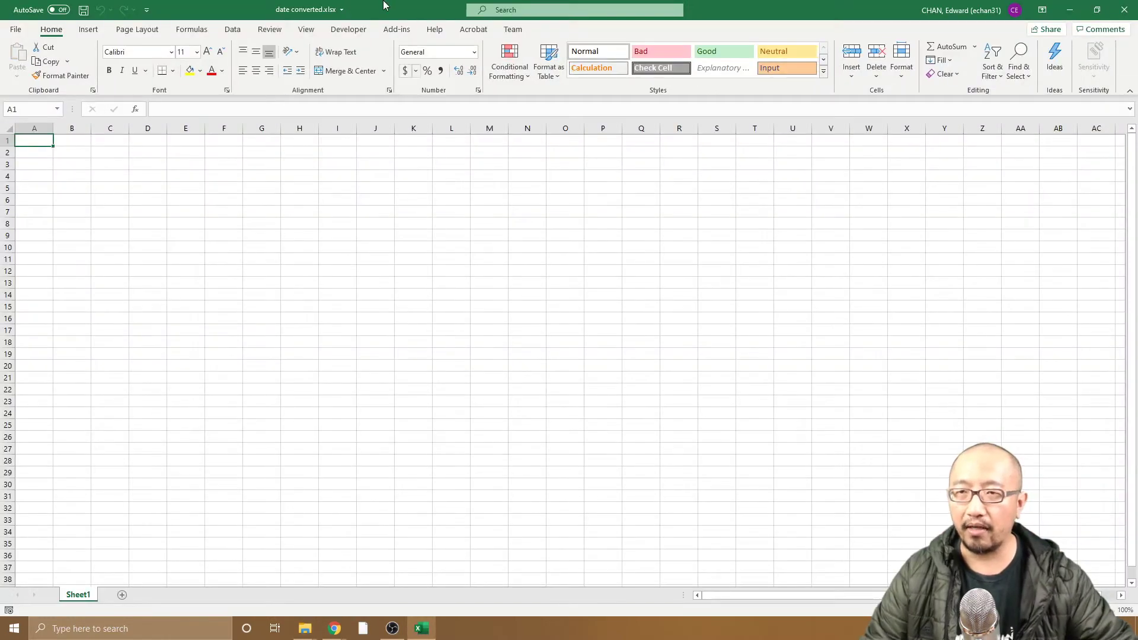
# Step: Maximize the date converted workbook window and show the Data tab's import features
pyautogui.moveTo(394, 6); pyautogui.dragTo(499, 76)
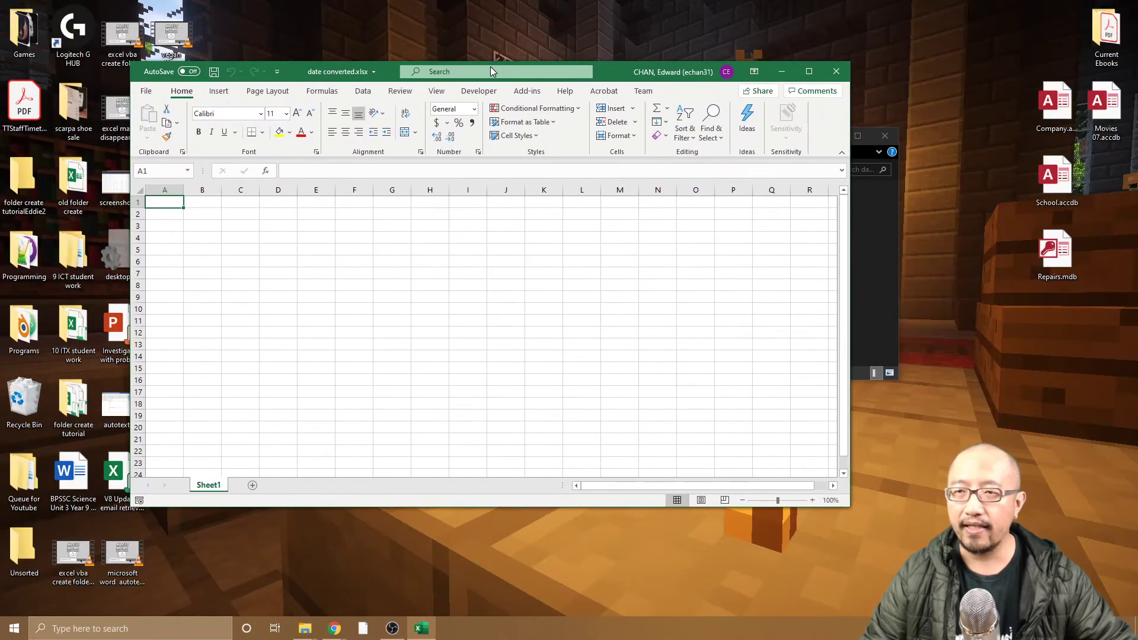
pyautogui.click(820, 72)
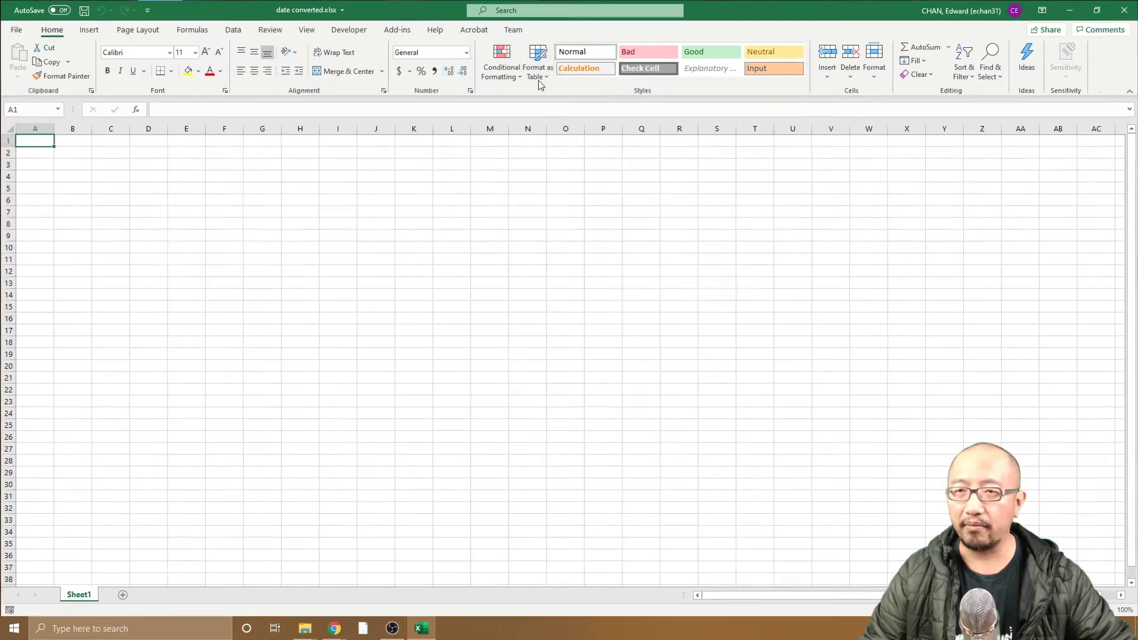
pyautogui.click(233, 31)
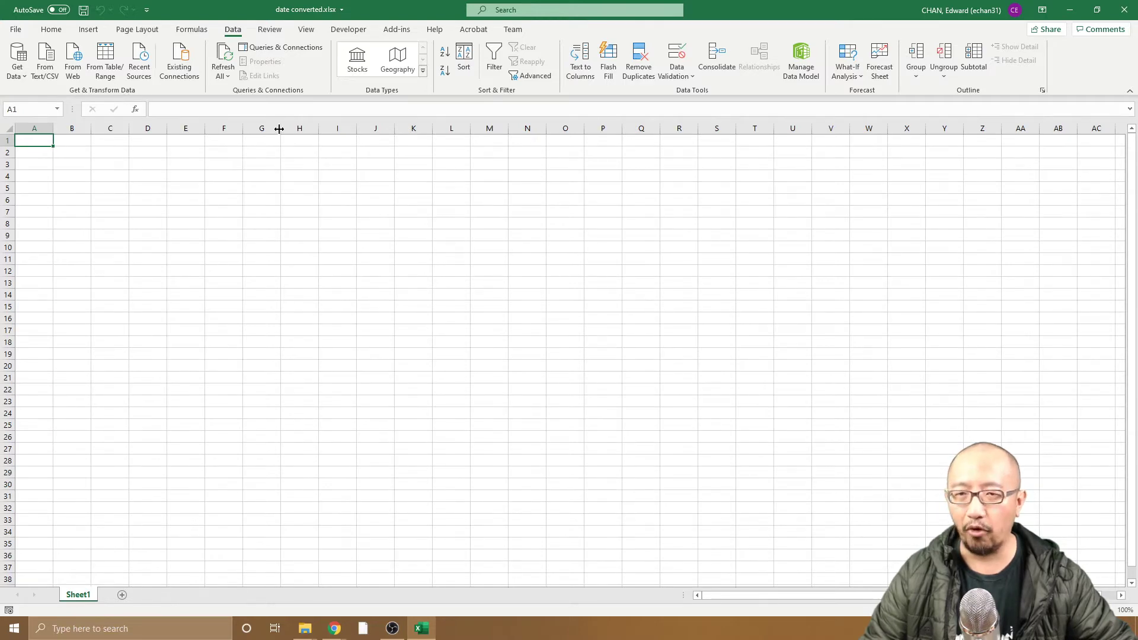
# Step: Import test data.csv from Desktop > date sort using From Text/CSV
pyautogui.click(51, 74)
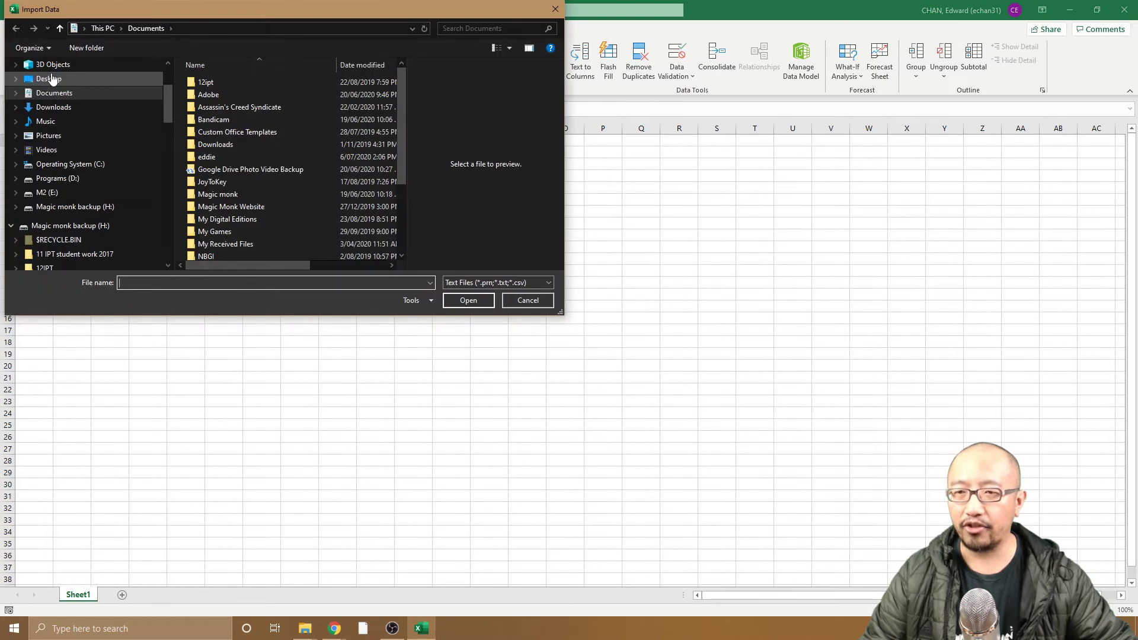
pyautogui.click(53, 80)
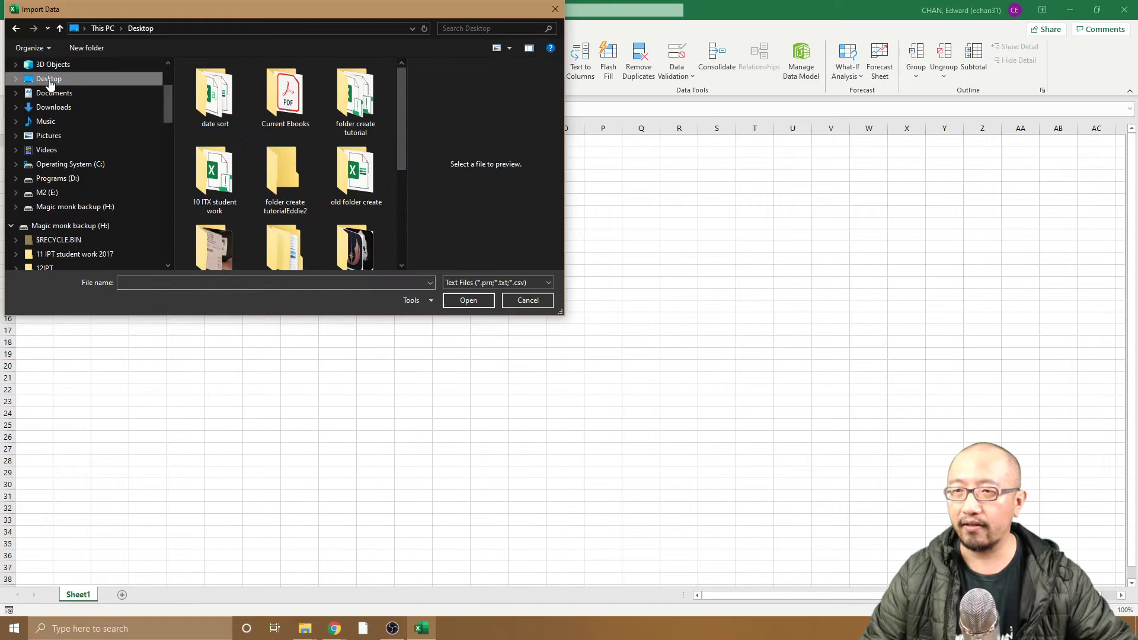
pyautogui.doubleClick(230, 112)
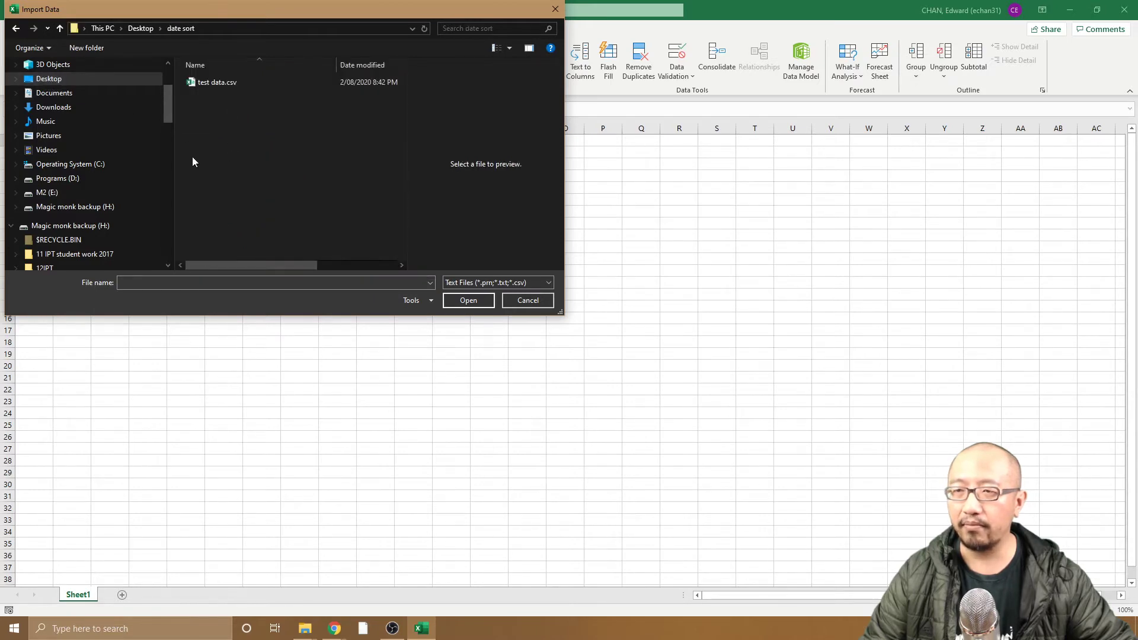
pyautogui.doubleClick(203, 83)
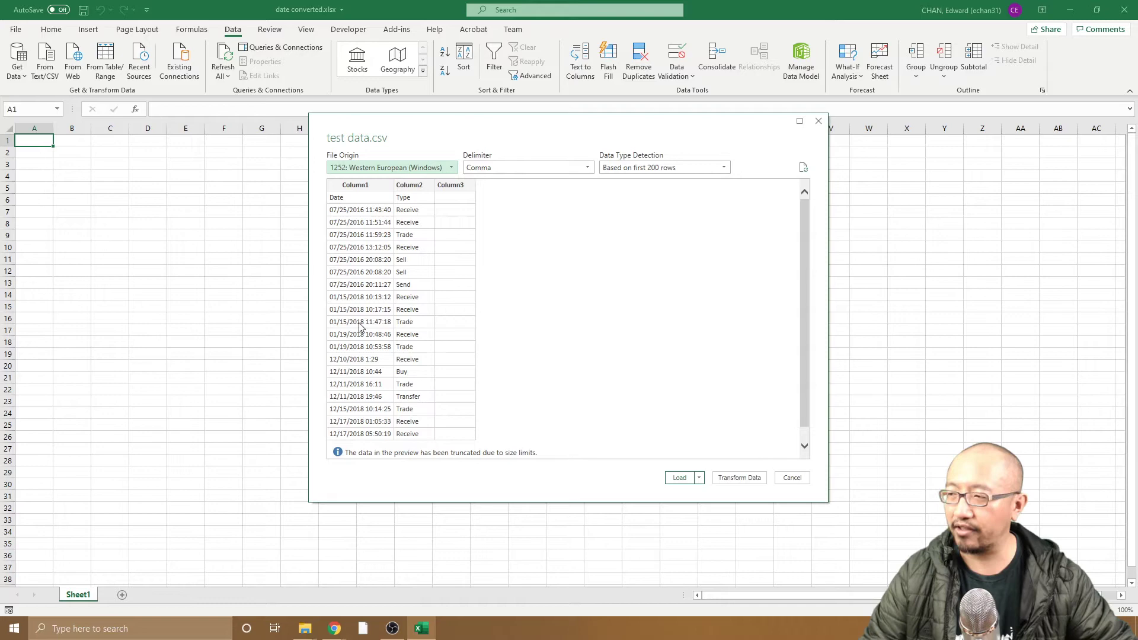
# Step: Load test data into Power Query Editor and bring up Column1's type options
pyautogui.click(740, 478)
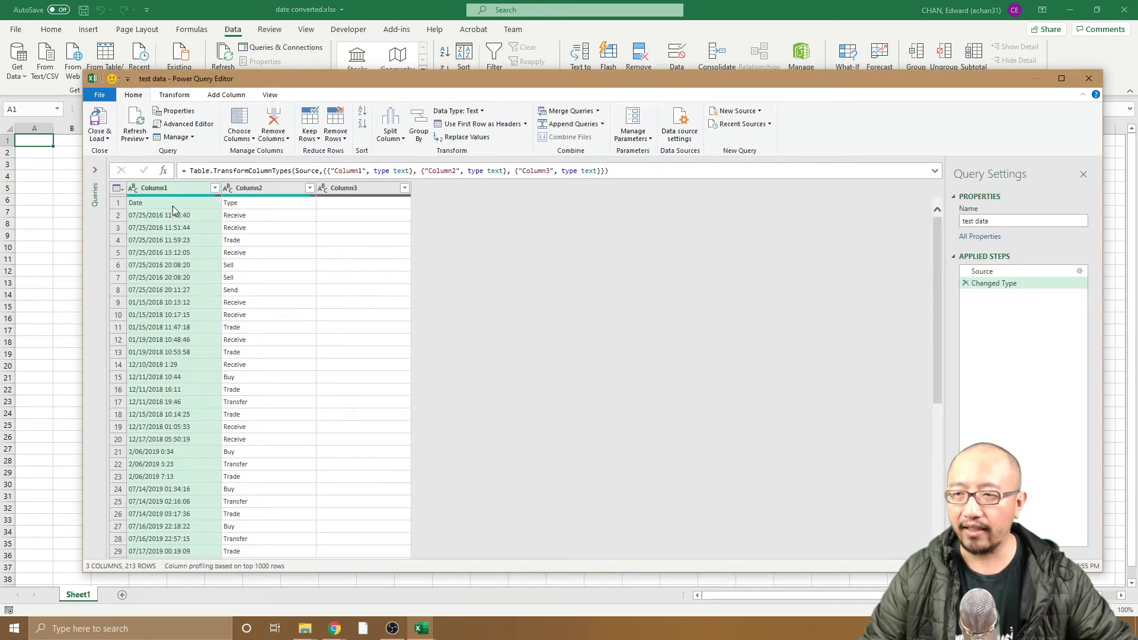
pyautogui.click(167, 204)
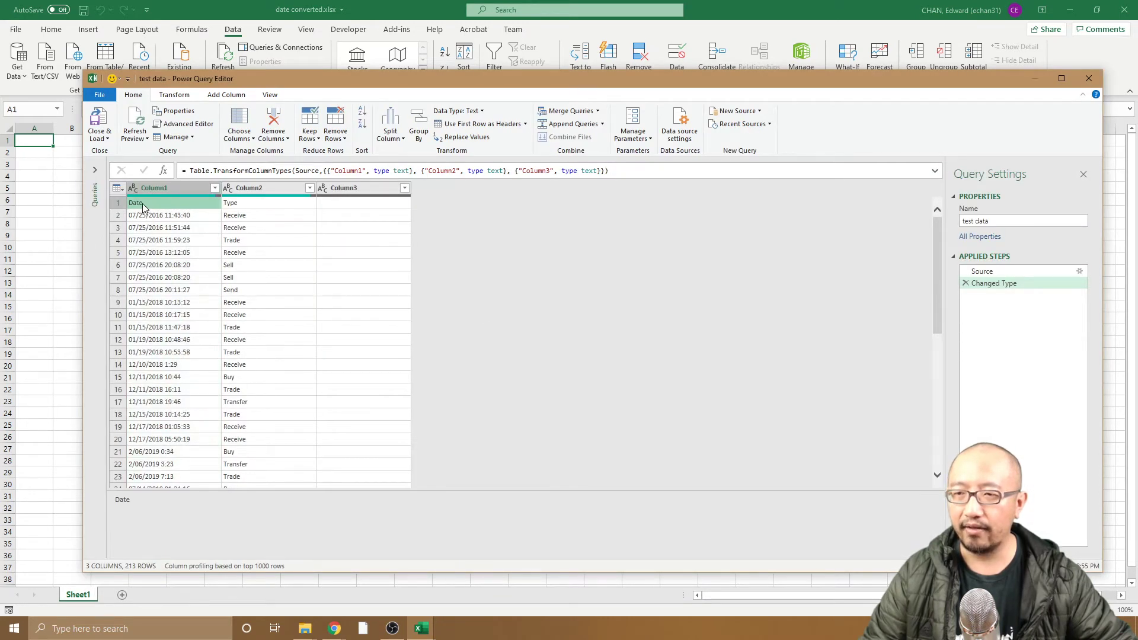
pyautogui.rightClick(149, 204)
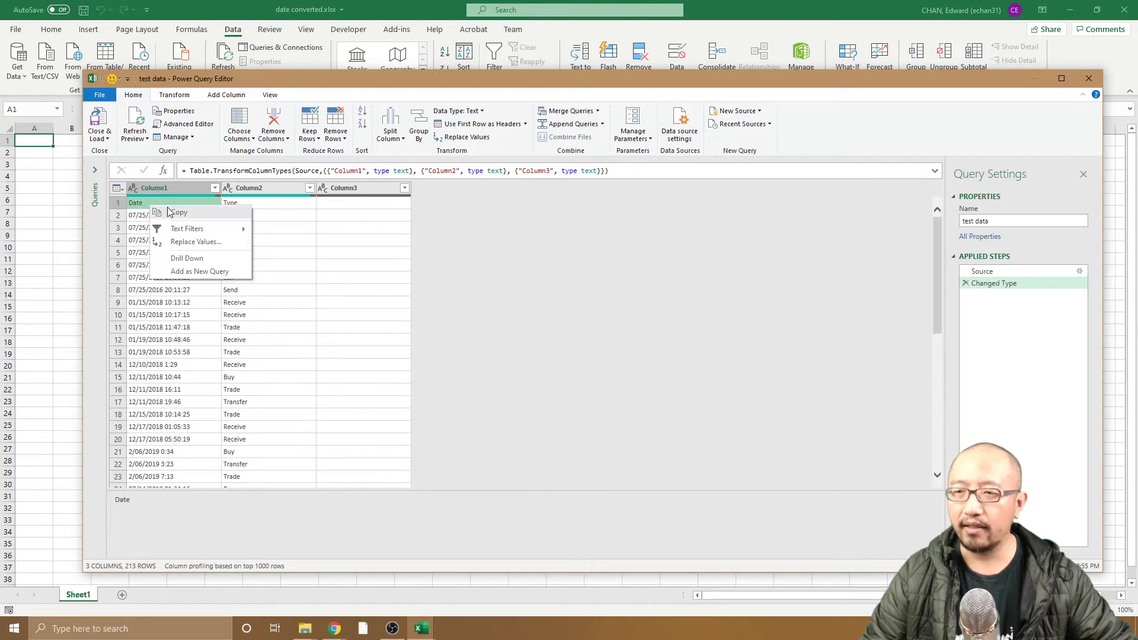
pyautogui.press('Escape')
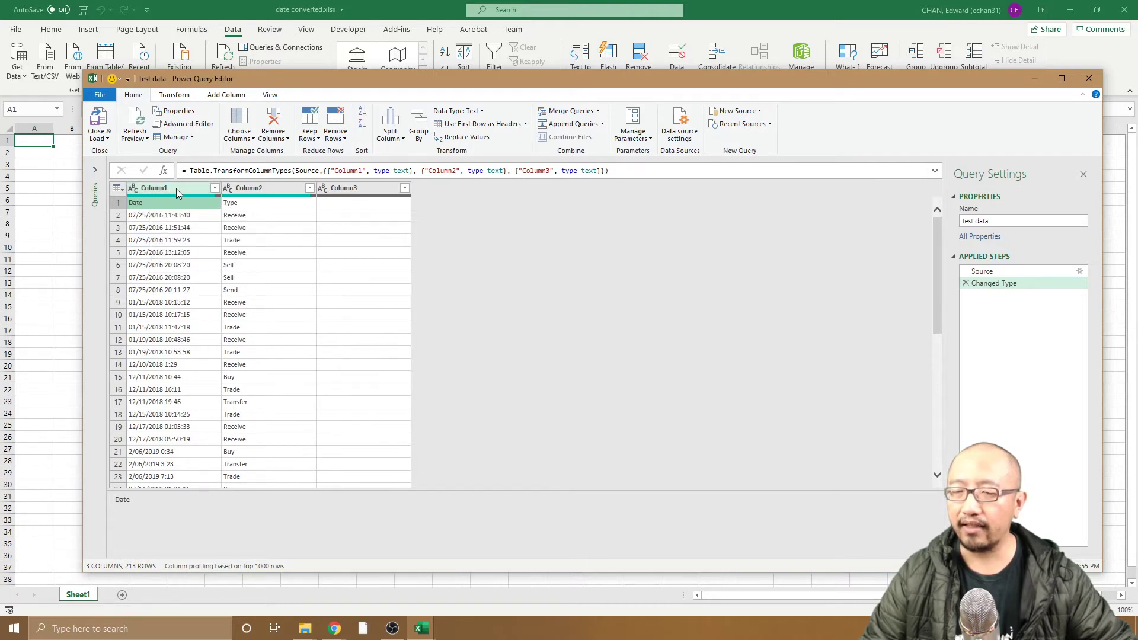
pyautogui.rightClick(176, 189)
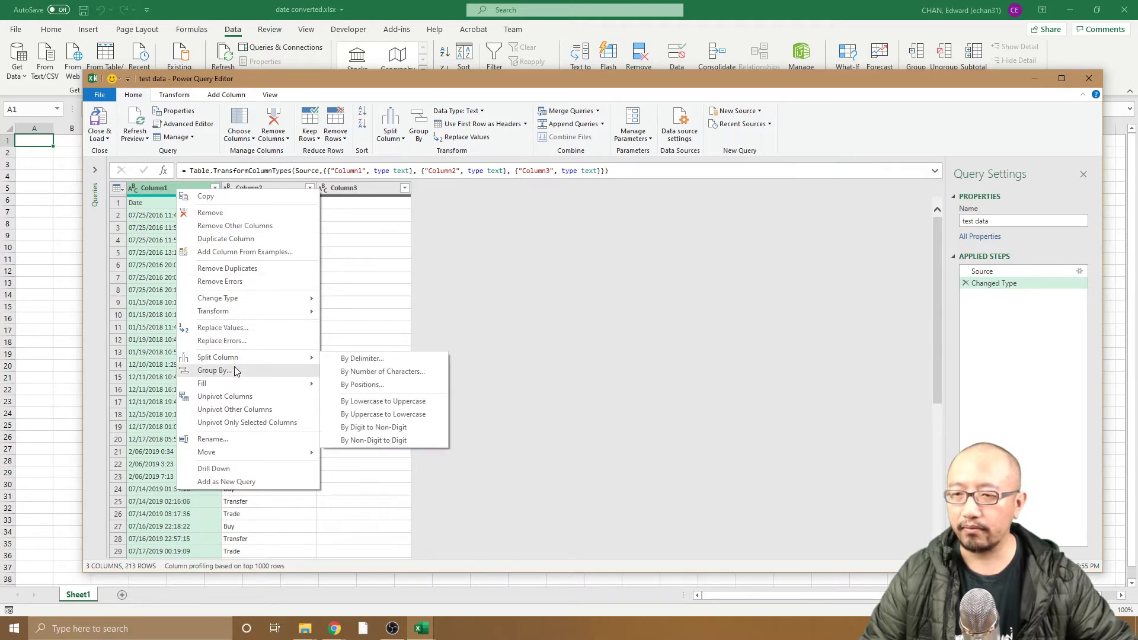
pyautogui.moveTo(218, 297)
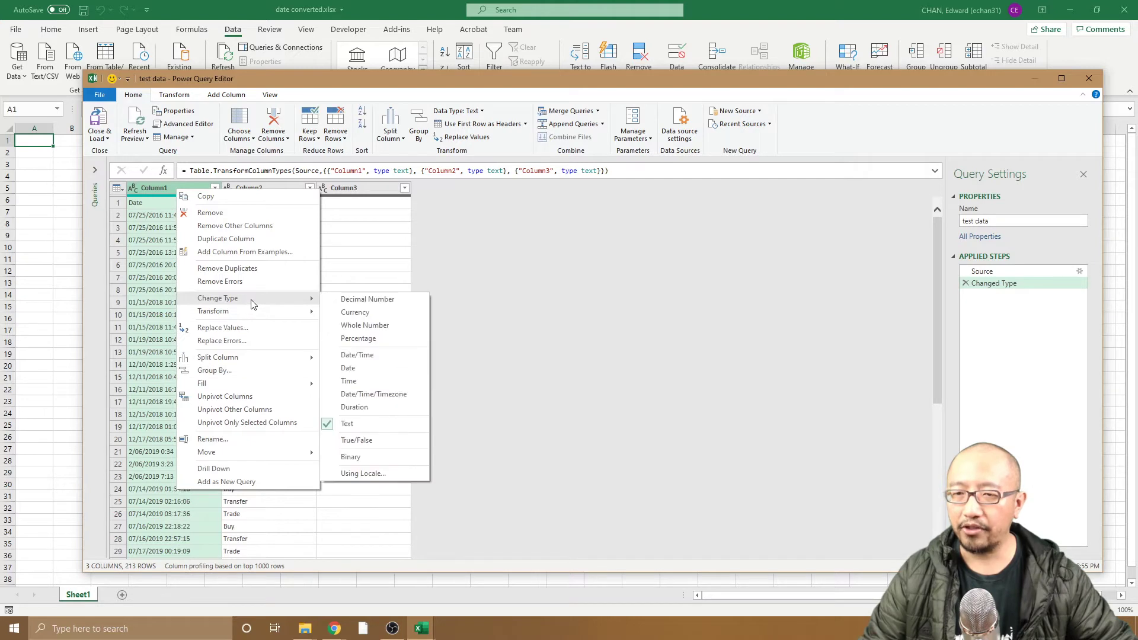
# Step: Change Column1 to Date/Time using the English (United States) locale
pyautogui.click(363, 474)
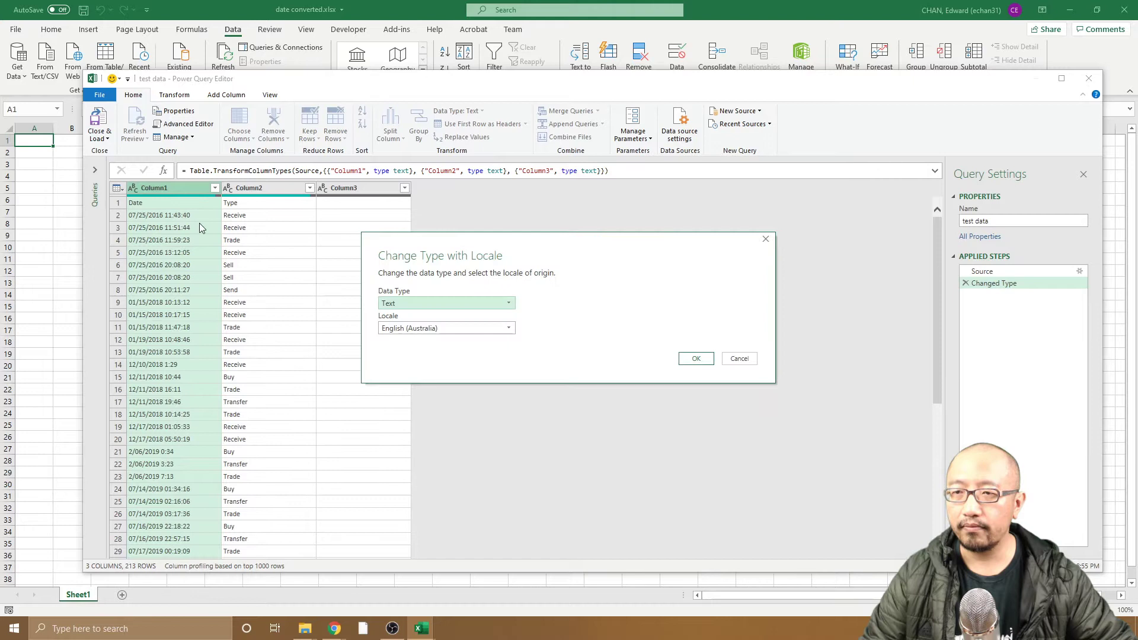
pyautogui.click(473, 309)
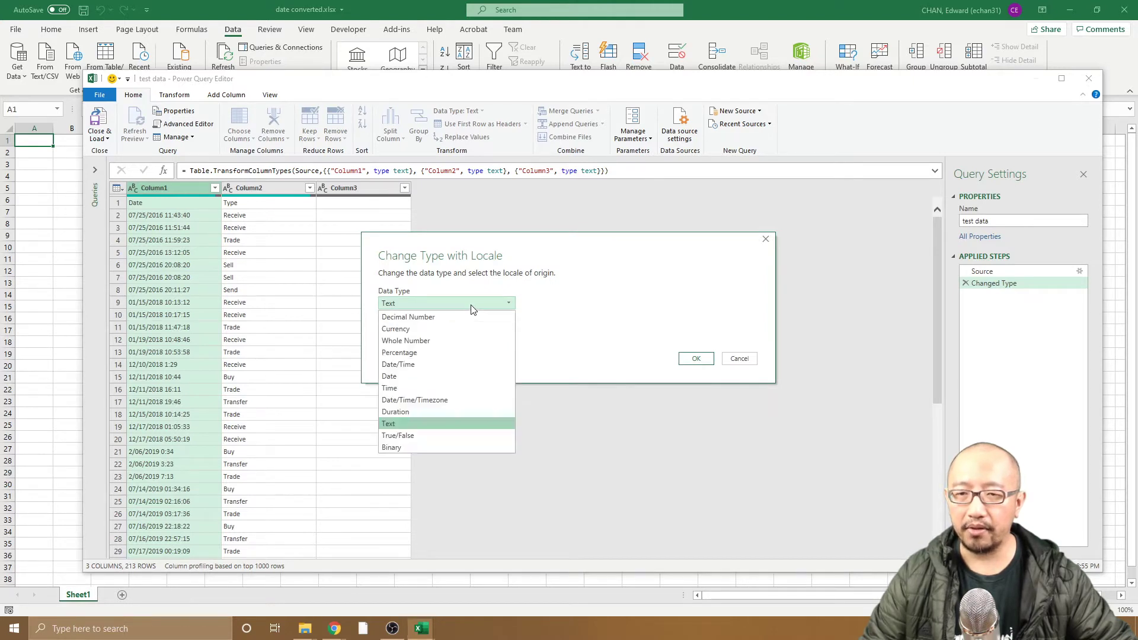
pyautogui.click(434, 370)
pyautogui.click(453, 329)
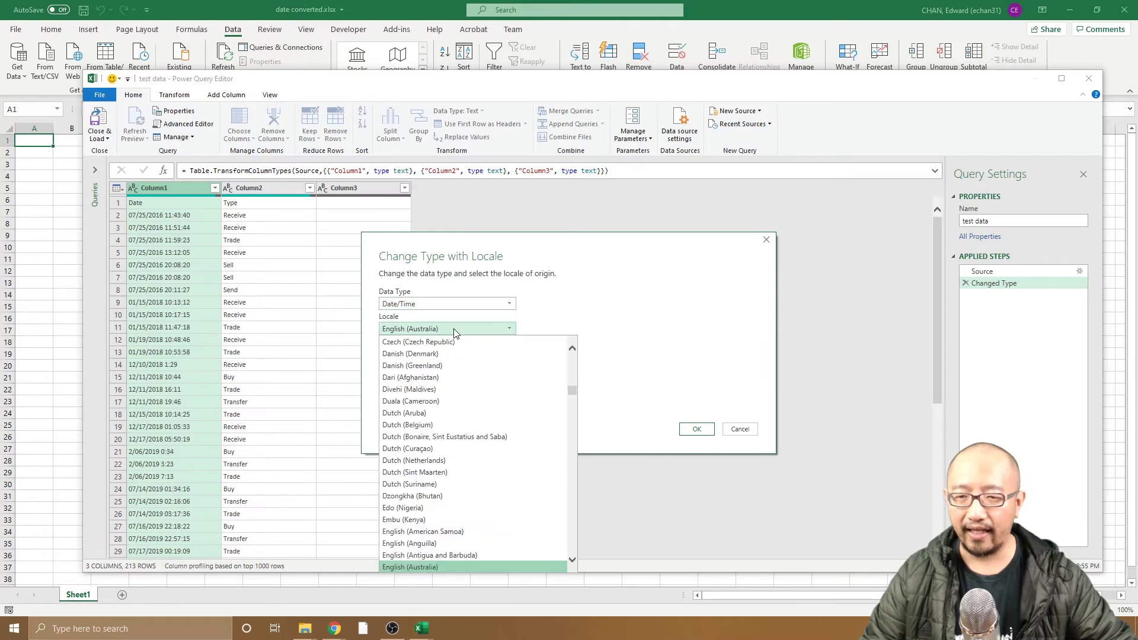
pyautogui.scroll(-12, 447, 416)
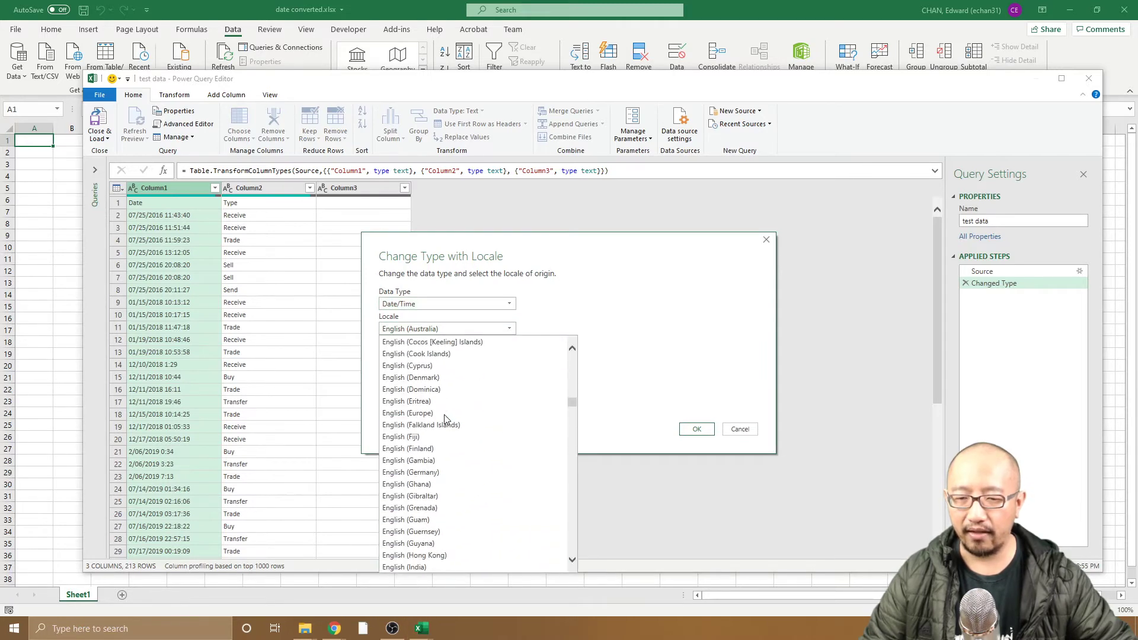
pyautogui.scroll(-4, 446, 418)
pyautogui.scroll(-3, 447, 420)
pyautogui.scroll(-3, 447, 419)
pyautogui.scroll(-2, 446, 417)
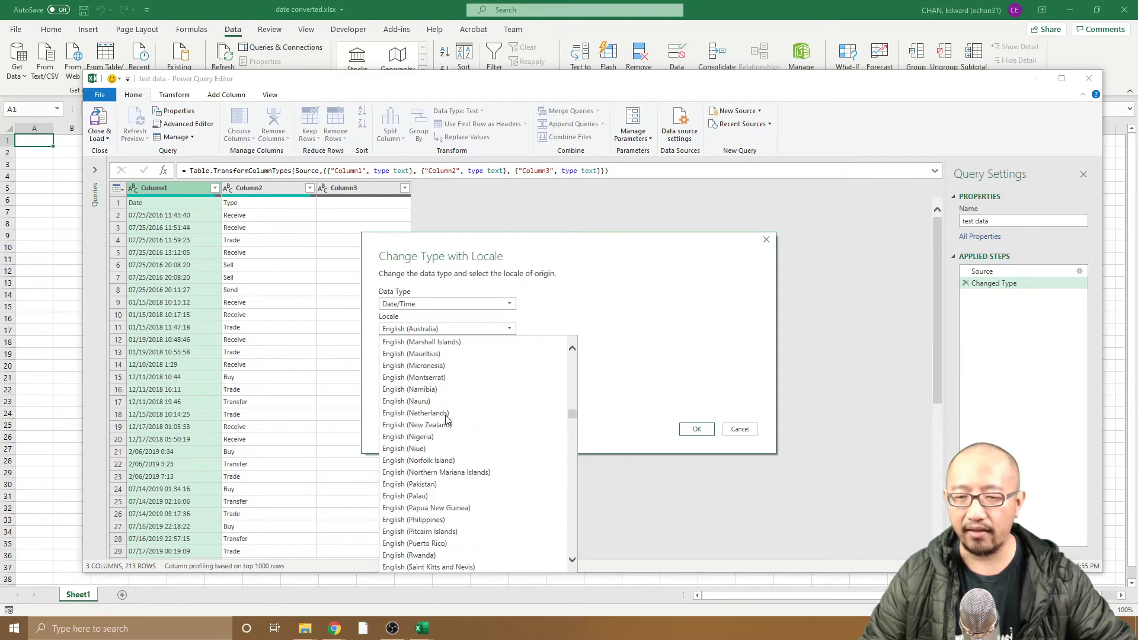
pyautogui.scroll(-2, 446, 415)
pyautogui.scroll(-3, 447, 411)
pyautogui.scroll(-3, 447, 411)
pyautogui.scroll(-3, 447, 412)
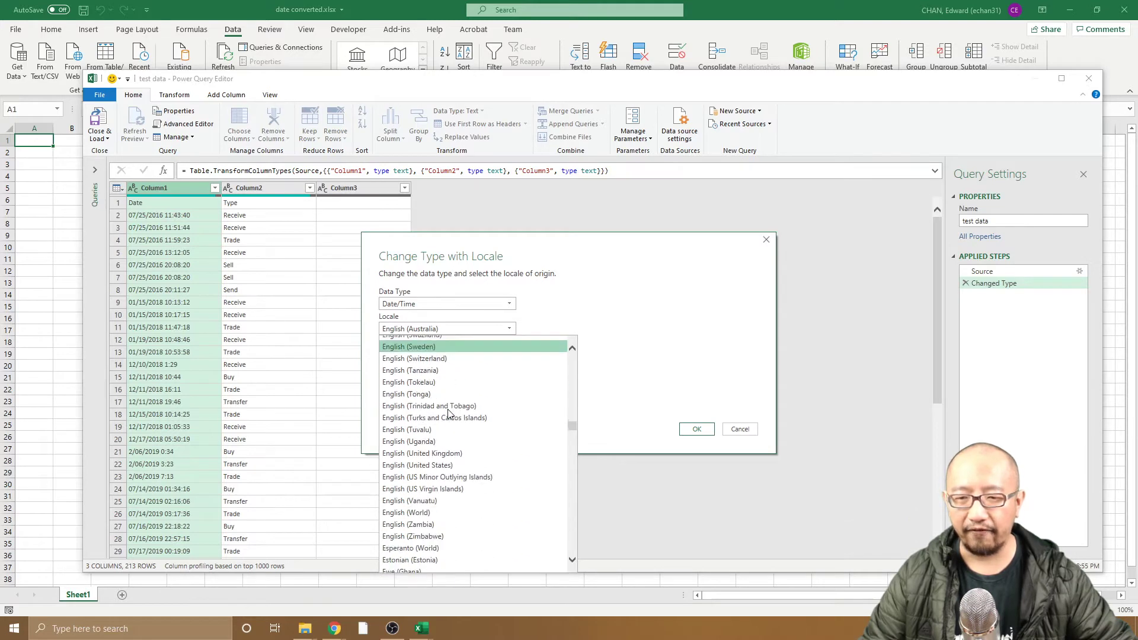
pyautogui.scroll(-3, 448, 412)
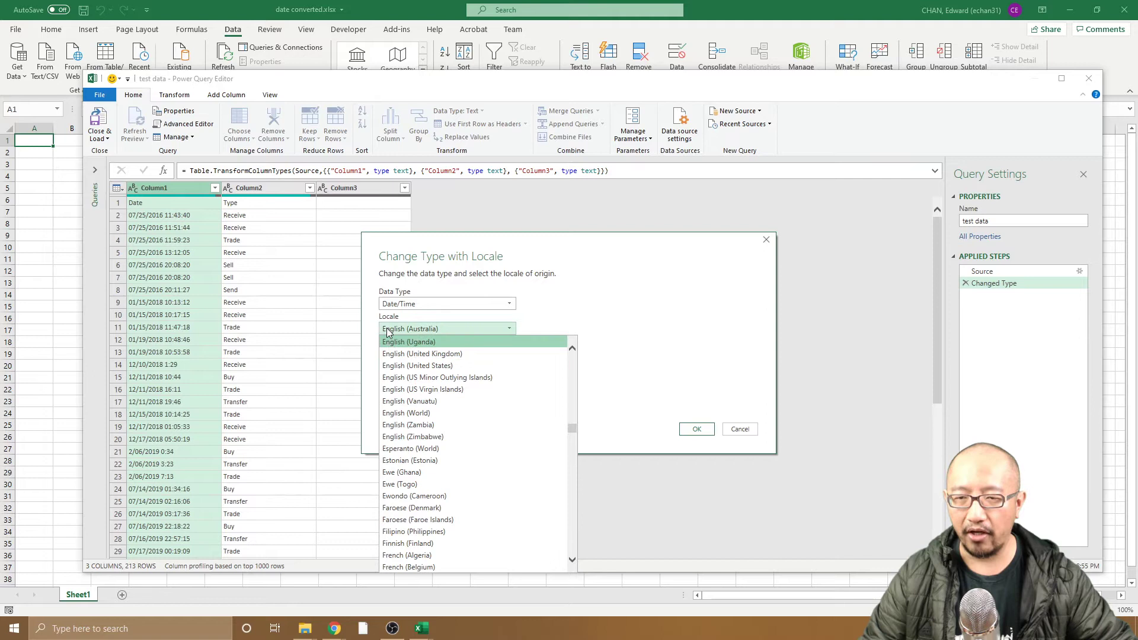
pyautogui.click(411, 367)
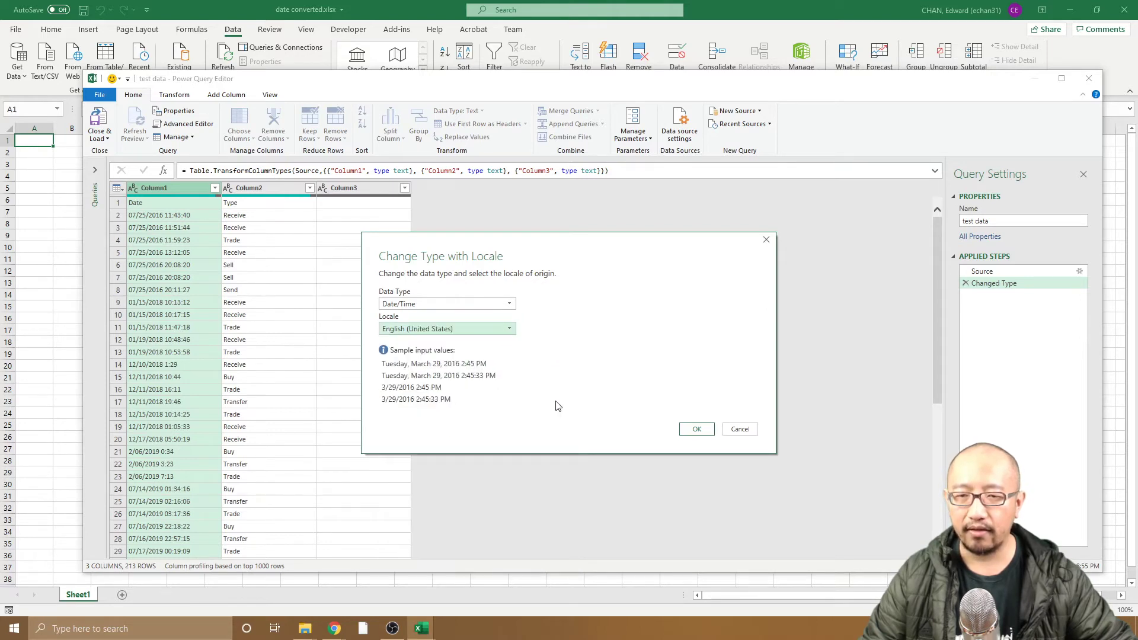
# Step: Apply the locale conversion, review the preview, and load it to Sheet2 (213 rows, 2 errors)
pyautogui.click(697, 431)
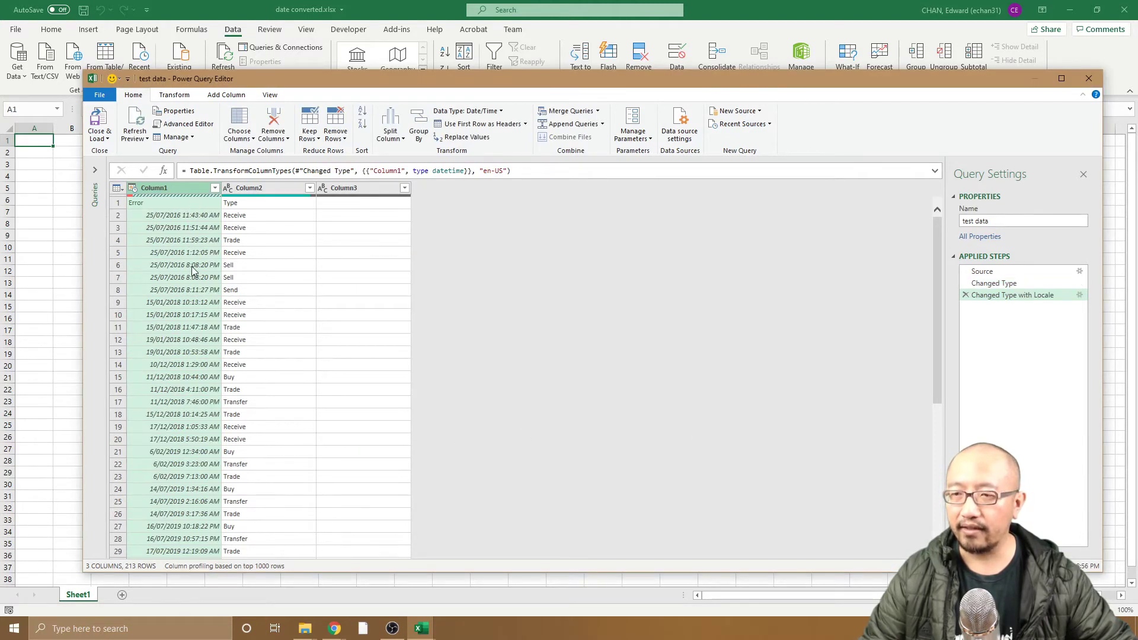
pyautogui.scroll(-5, 219, 411)
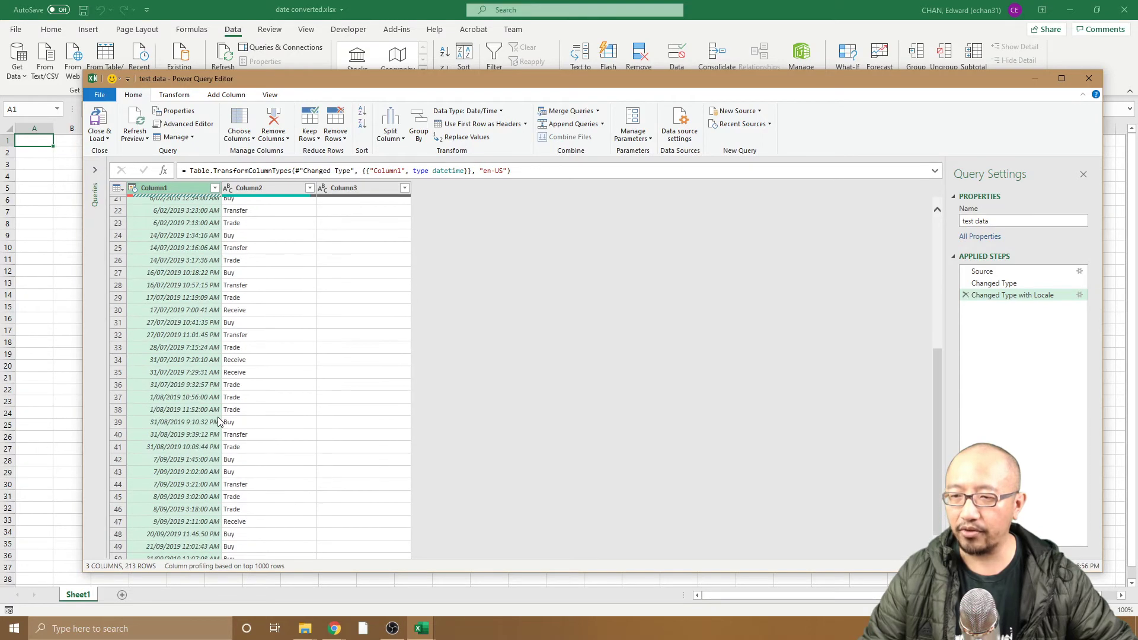
pyautogui.scroll(-3, 218, 421)
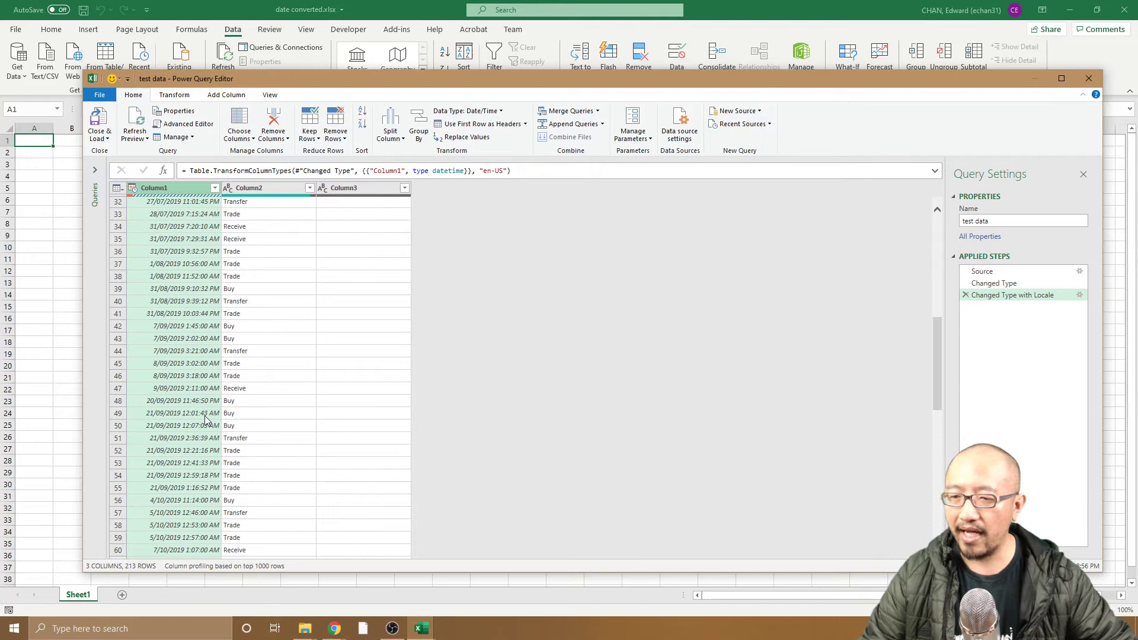
pyautogui.scroll(-5, 206, 419)
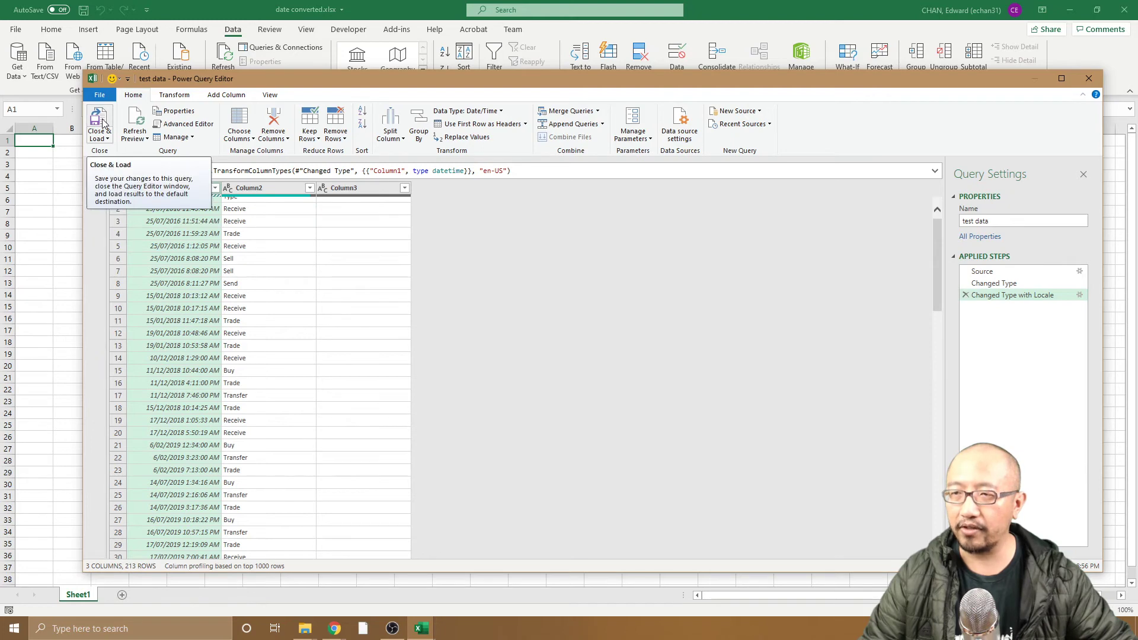
pyautogui.click(101, 123)
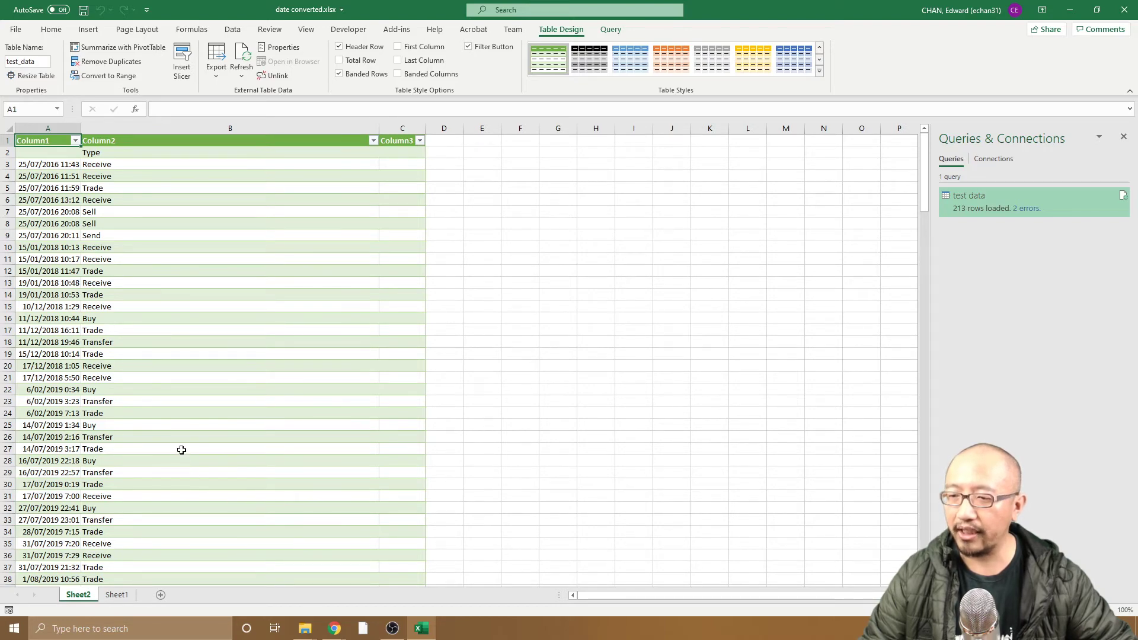
pyautogui.scroll(-15, 182, 449)
pyautogui.scroll(-15, 182, 445)
pyautogui.scroll(-20, 184, 445)
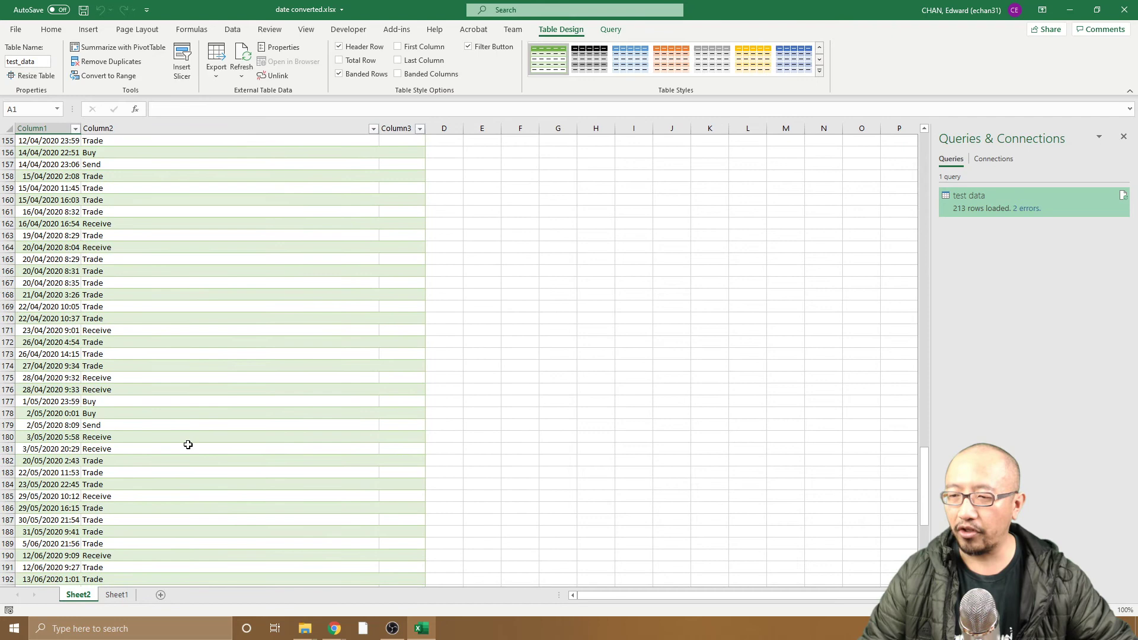
pyautogui.scroll(-16, 188, 444)
pyautogui.scroll(4, 187, 441)
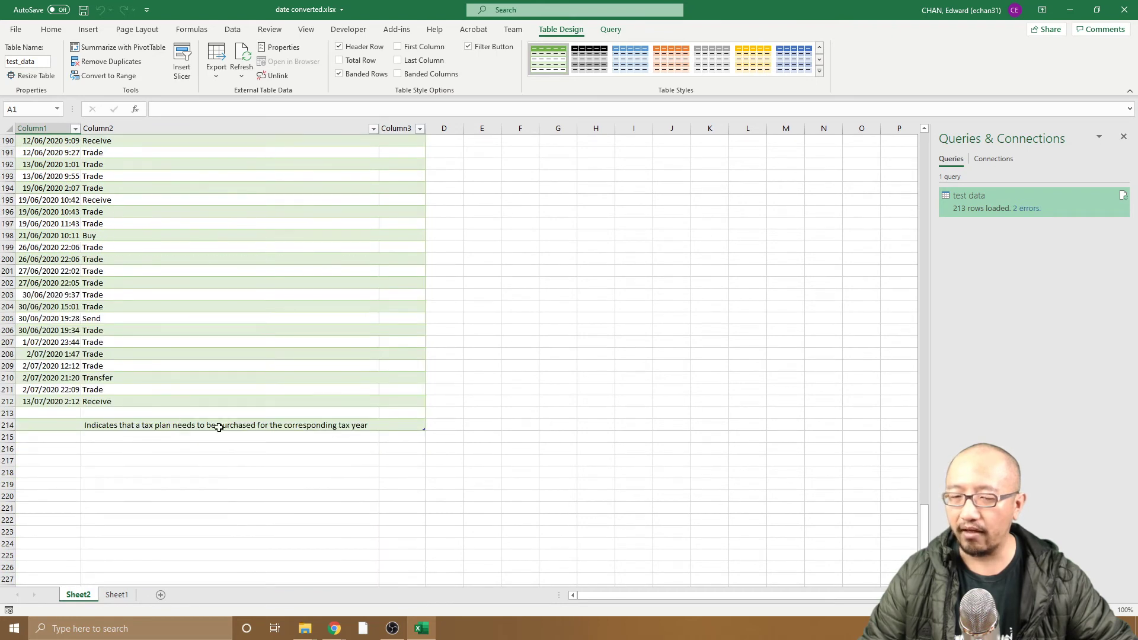
pyautogui.moveTo(387, 425)
pyautogui.mouseDown()
pyautogui.moveTo(201, 315)
pyautogui.moveTo(35, 127)
pyautogui.mouseUp()
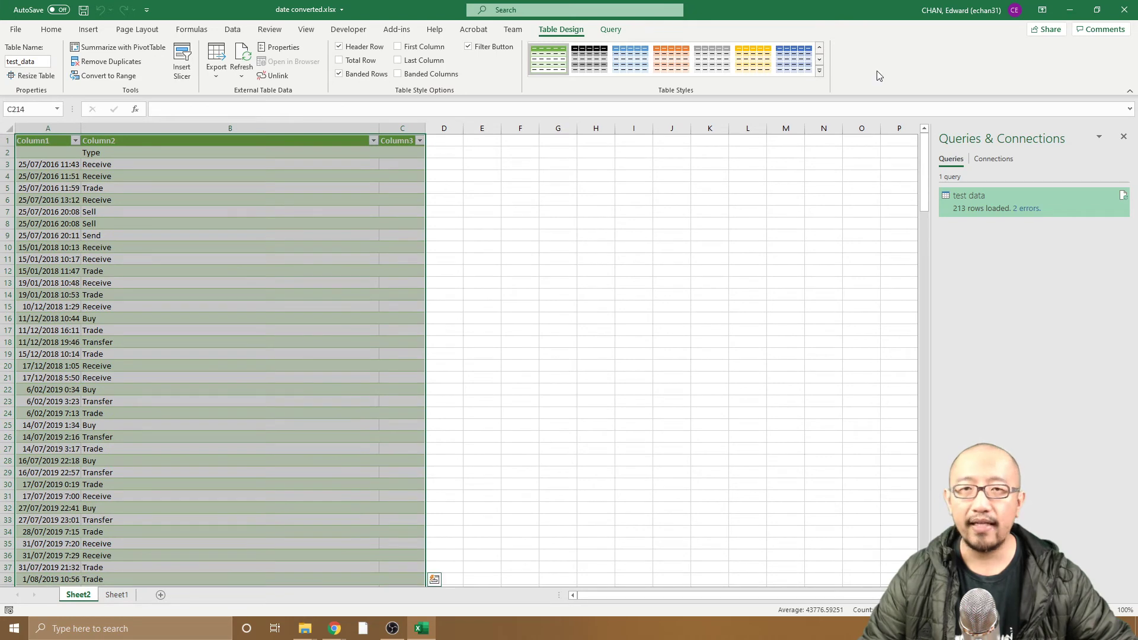
# Step: Set the table style to None and convert the query table to a plain range
pyautogui.click(818, 51)
pyautogui.click(819, 51)
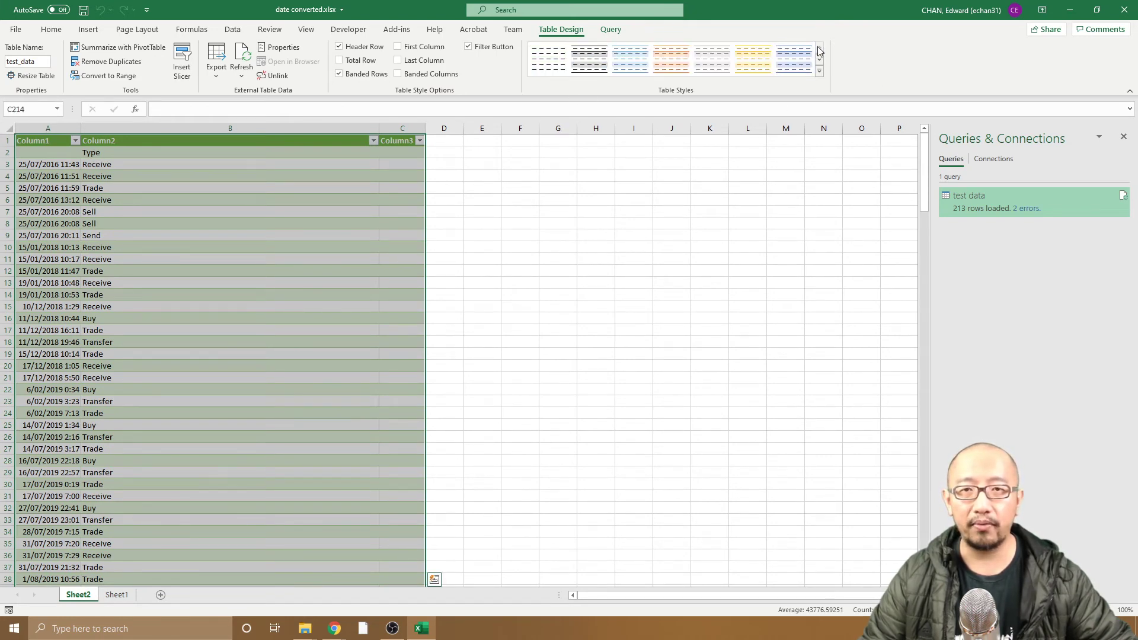
pyautogui.click(548, 59)
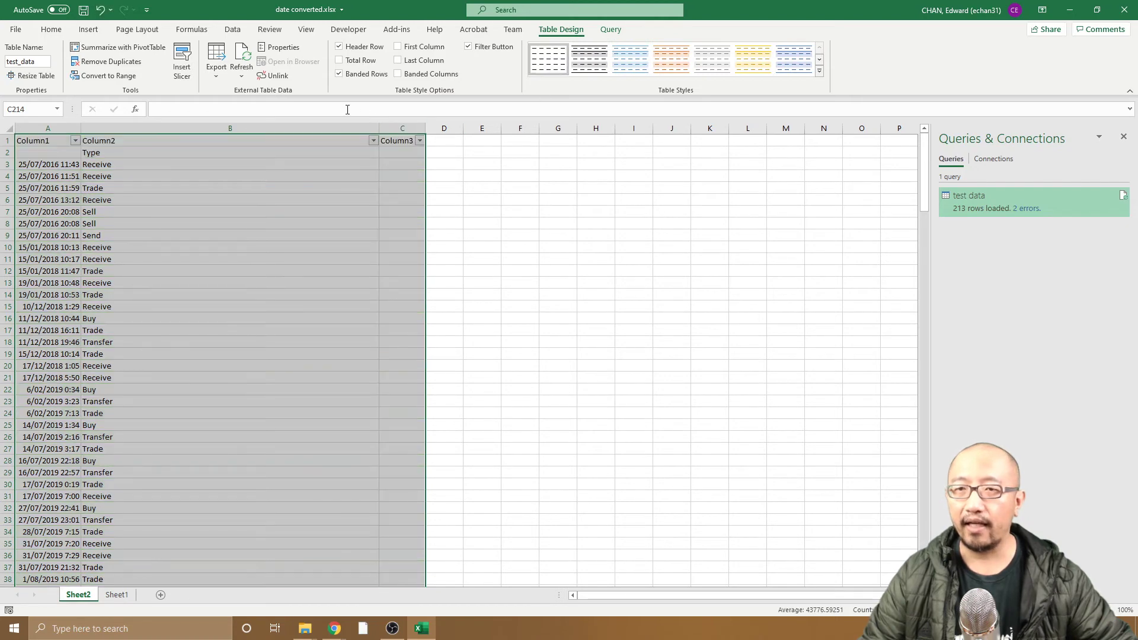
pyautogui.click(106, 76)
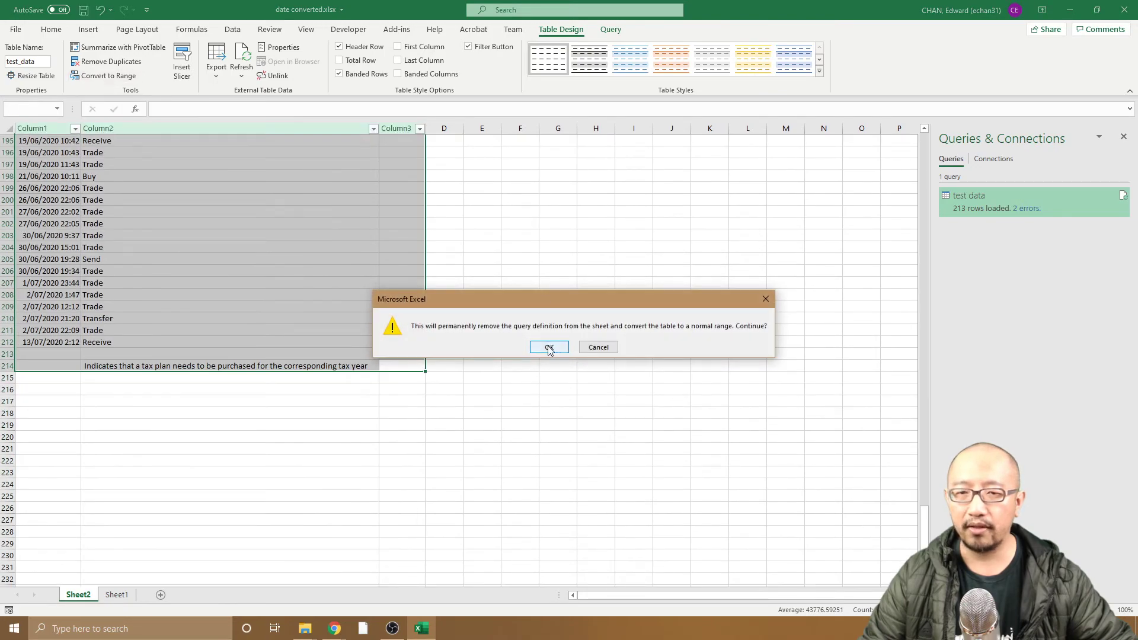
pyautogui.click(549, 348)
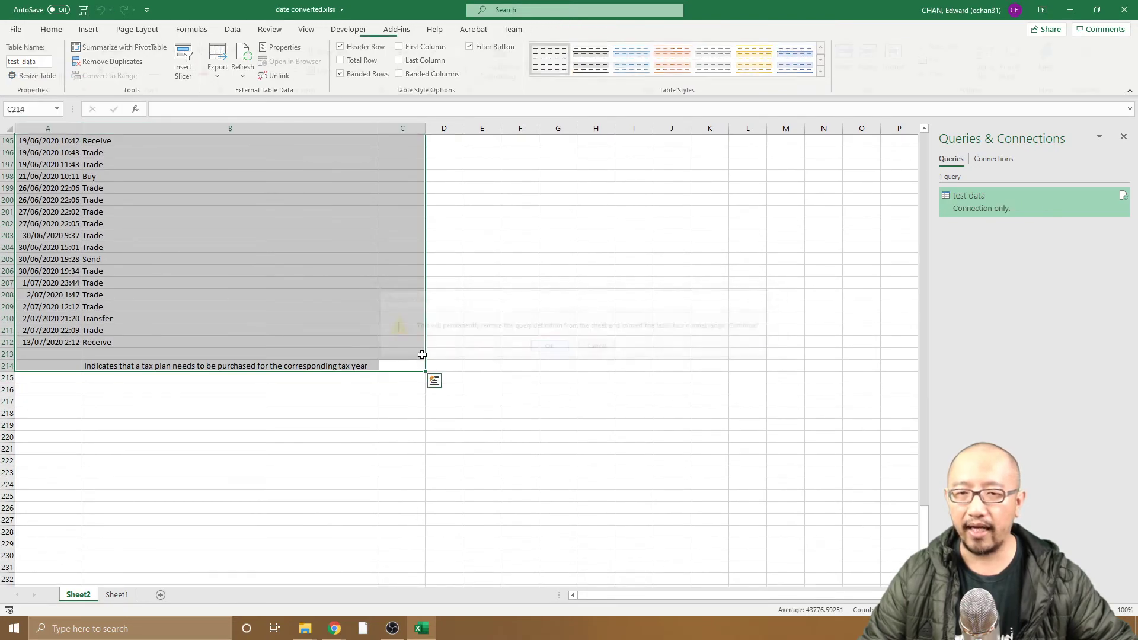
# Step: Enter 'Date' as column A's heading and clear the Column1–Column3 headers
pyautogui.click(253, 320)
pyautogui.scroll(18, 254, 324)
pyautogui.scroll(15, 254, 324)
pyautogui.scroll(15, 256, 318)
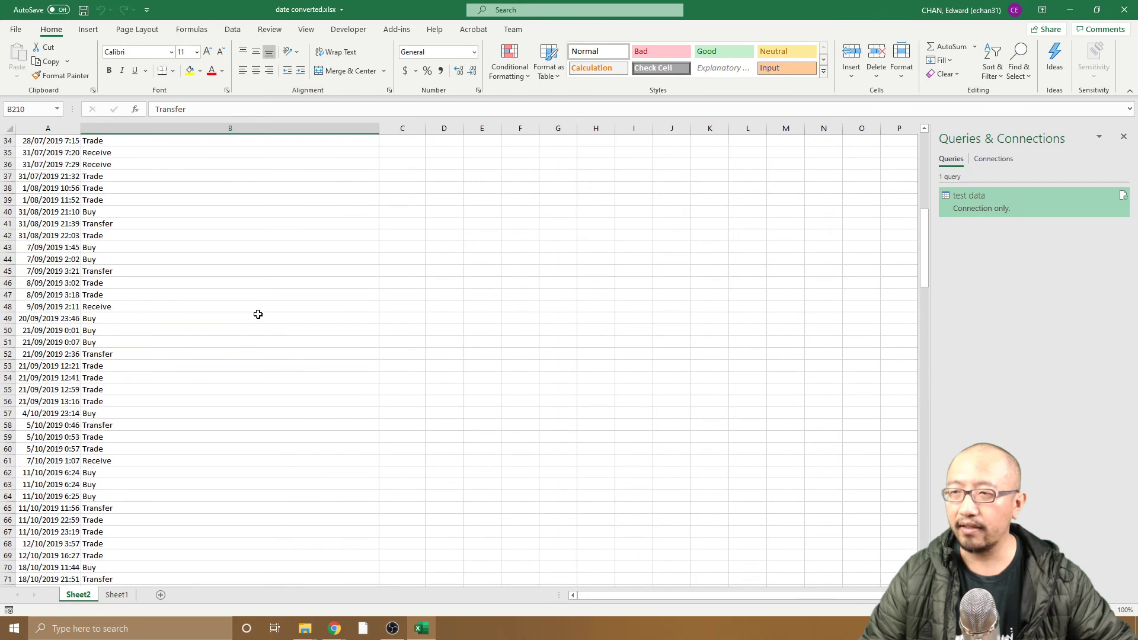
pyautogui.scroll(16, 256, 317)
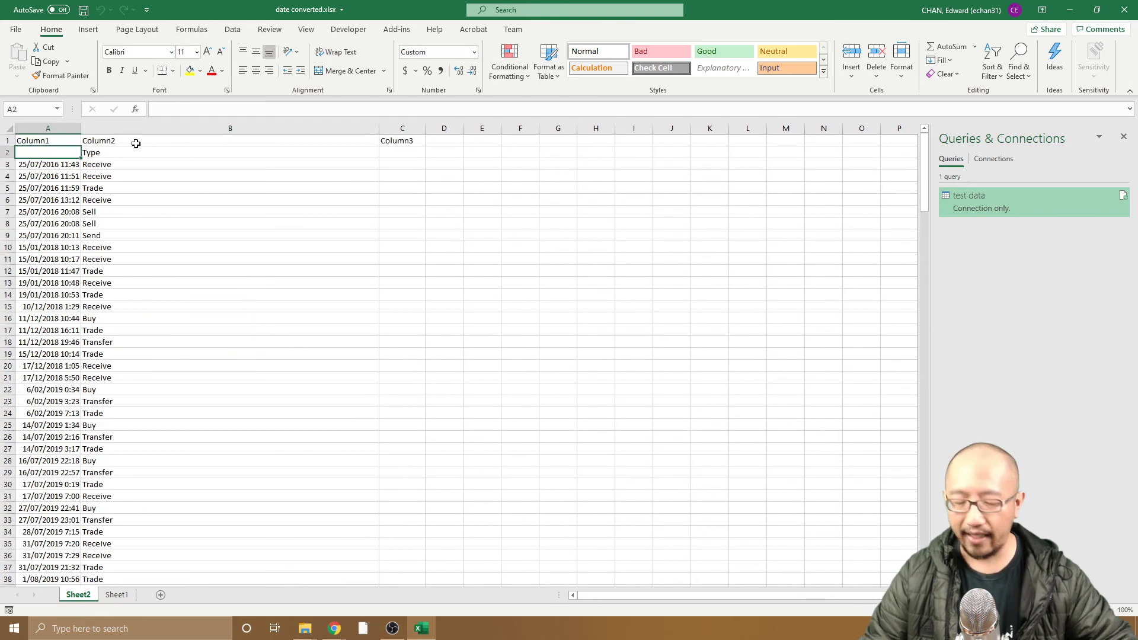
pyautogui.write('Date')
pyautogui.press('Up')
pyautogui.press('Delete')
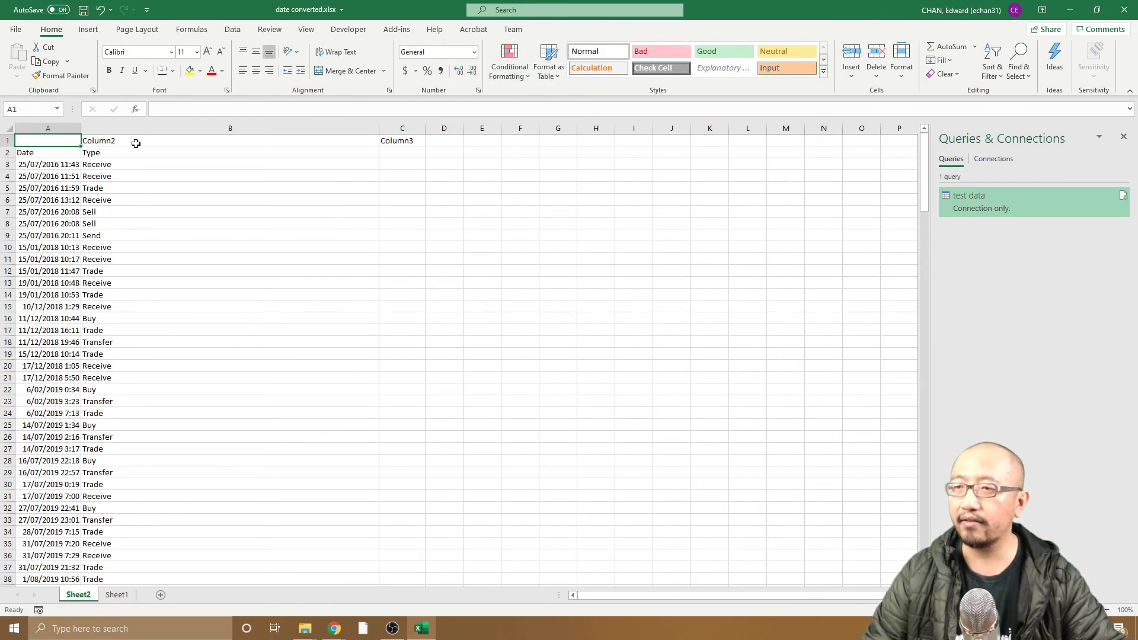
pyautogui.click(135, 143)
pyautogui.press('Delete')
pyautogui.press('Right')
pyautogui.press('Delete')
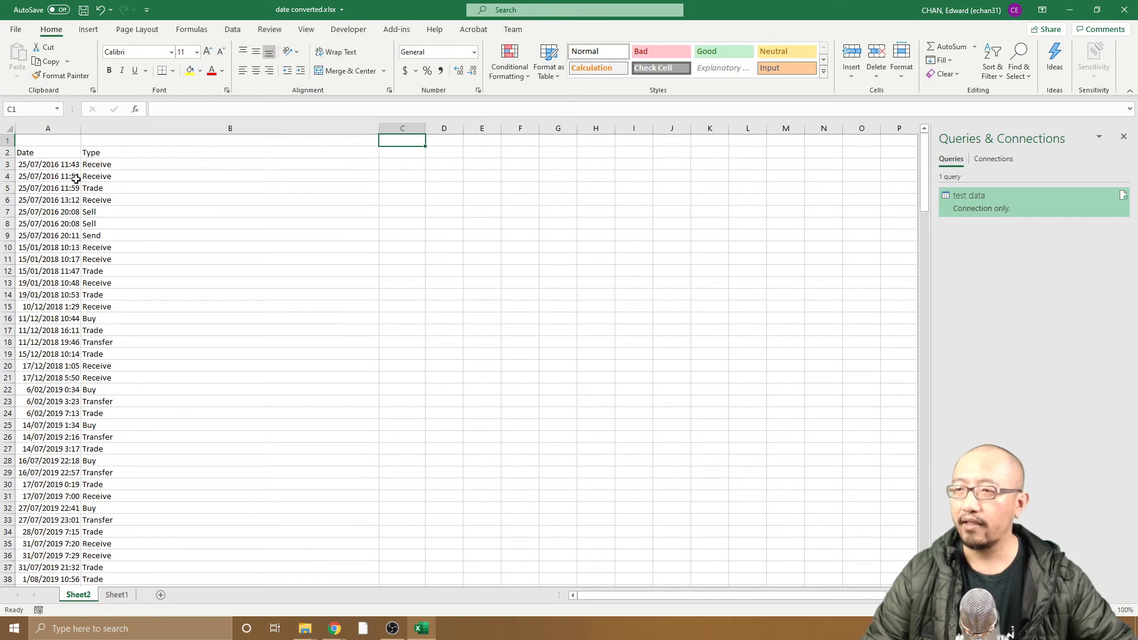
# Step: Select the converted date cells A3:A212 in column A
pyautogui.moveTo(63, 165); pyautogui.dragTo(63, 345)
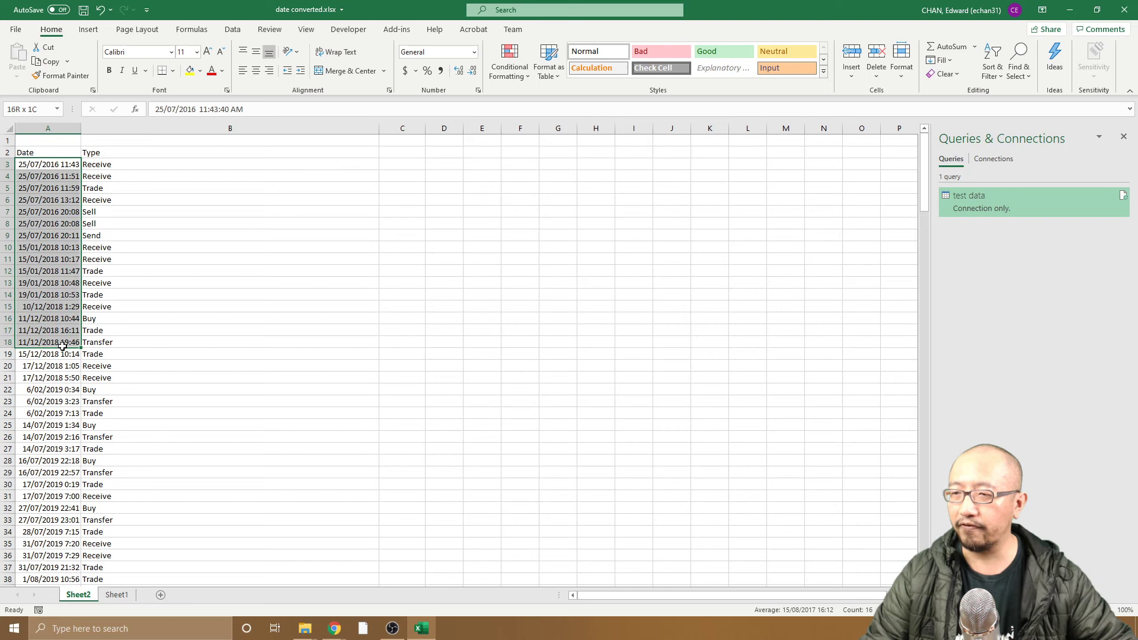
pyautogui.click(25, 285)
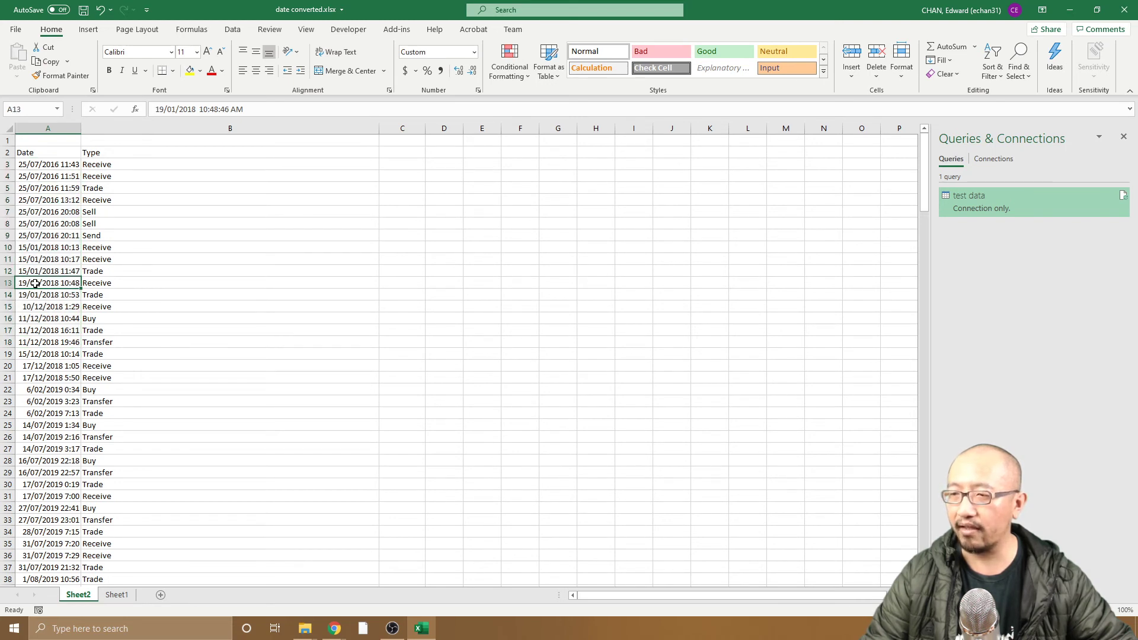
pyautogui.moveTo(67, 166); pyautogui.dragTo(45, 636)
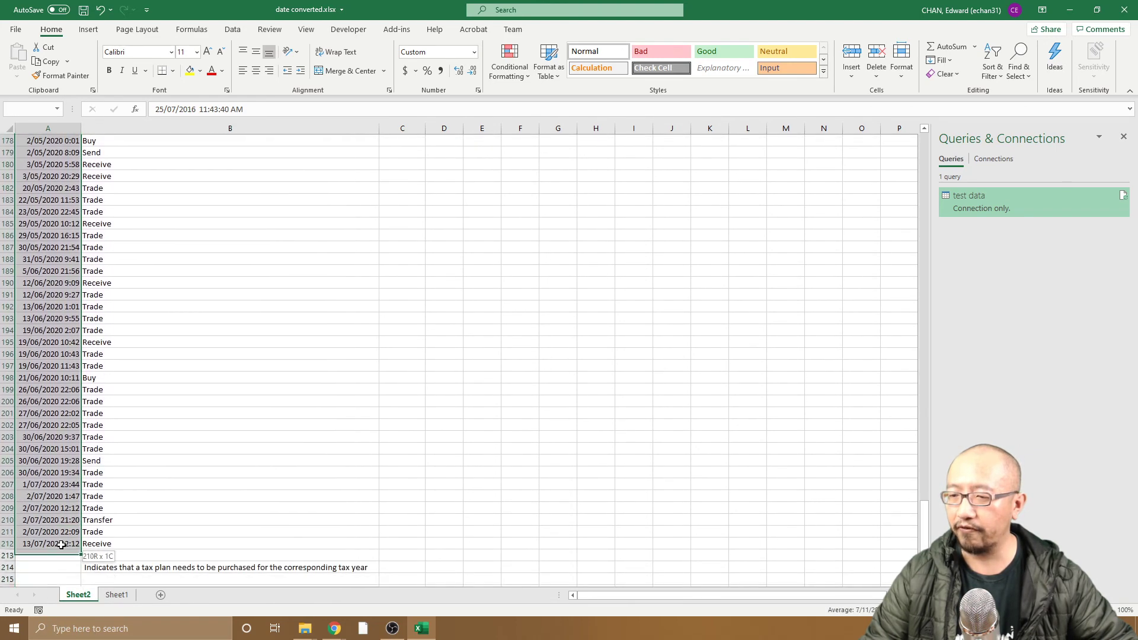
pyautogui.moveTo(45, 636); pyautogui.dragTo(62, 533)
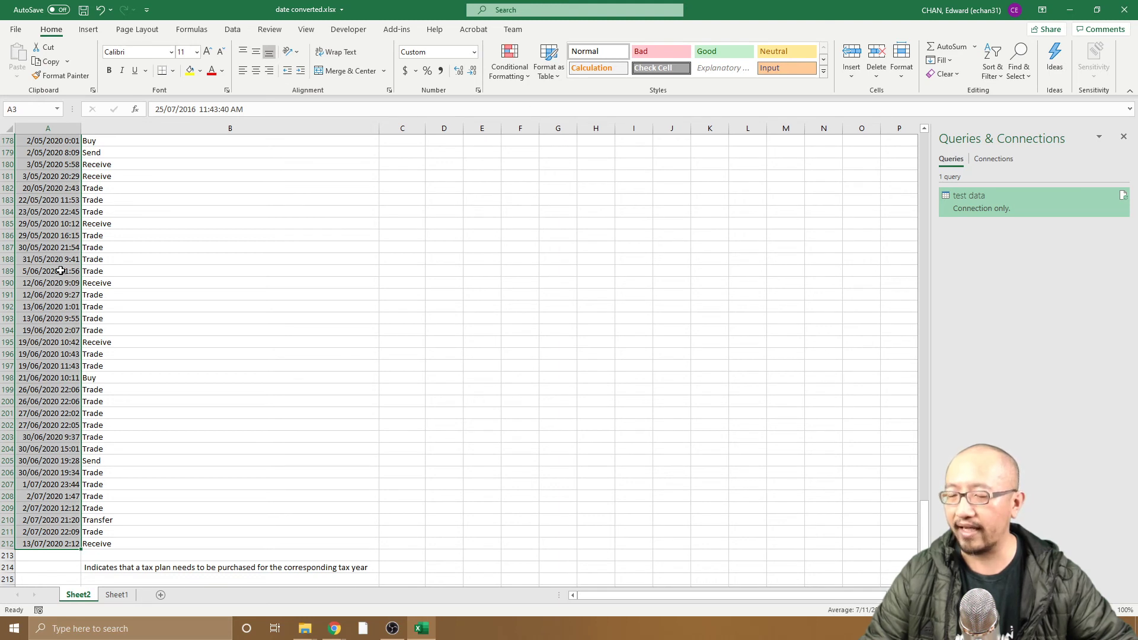
# Step: Give the selected dates the custom format yyyy-mm-dd h:mm and widen column A
pyautogui.rightClick(57, 266)
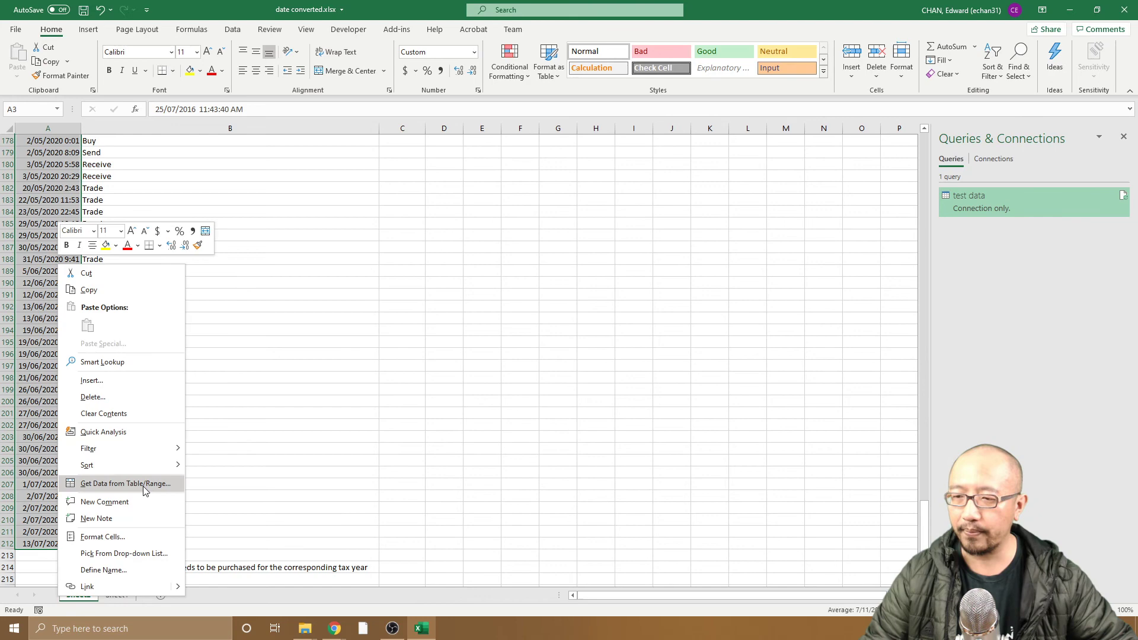
pyautogui.click(132, 537)
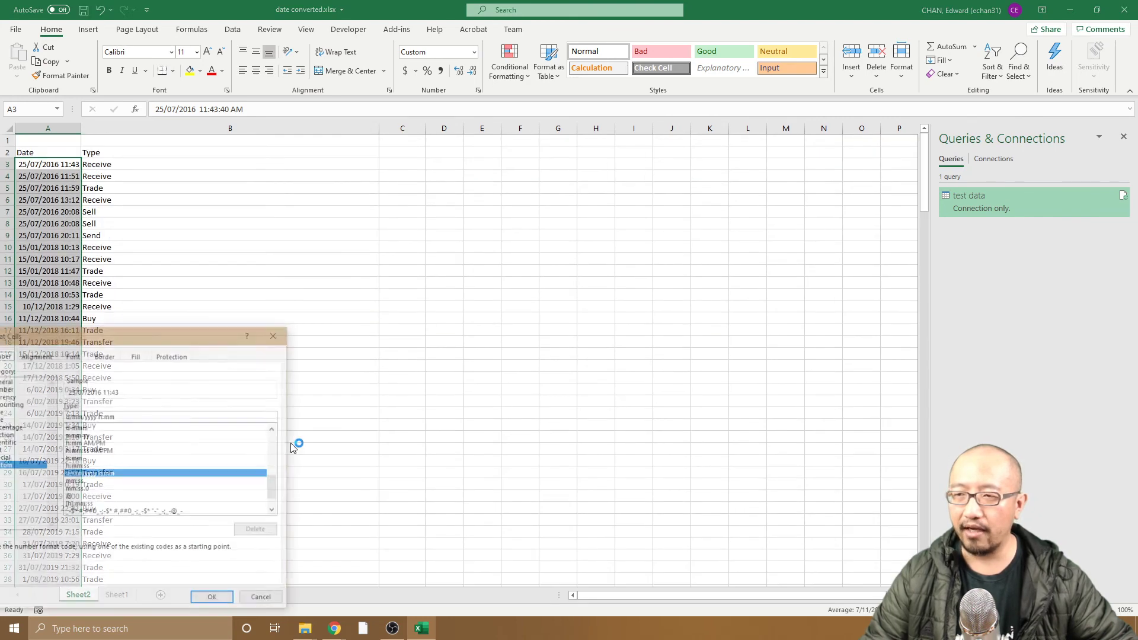
pyautogui.moveTo(186, 335); pyautogui.dragTo(496, 181)
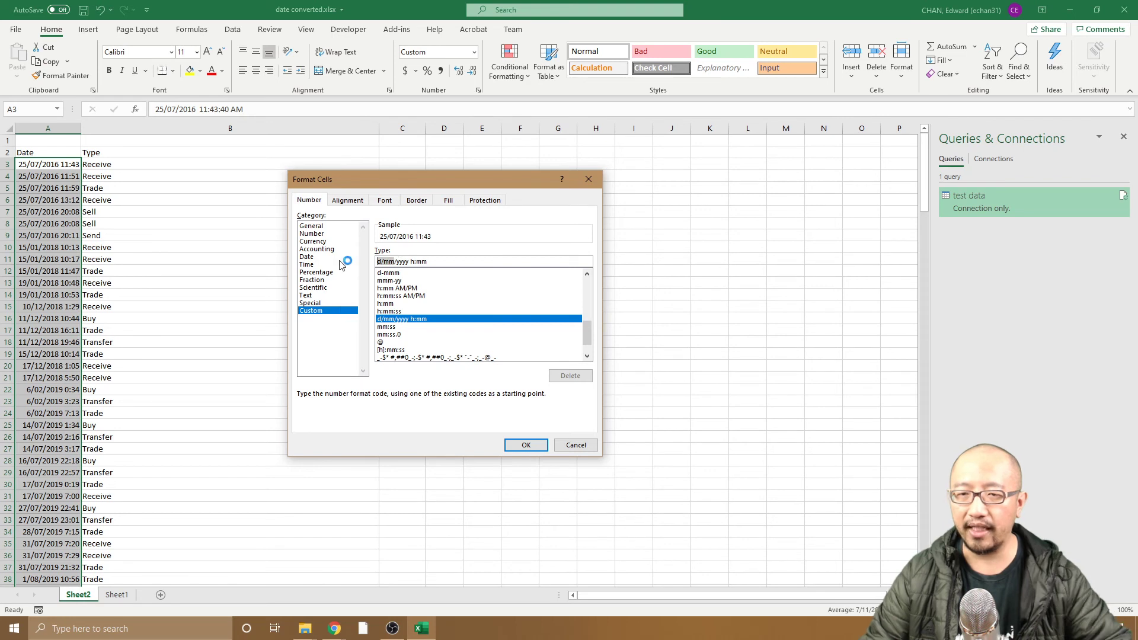
pyautogui.press('Delete')
pyautogui.press('Delete')
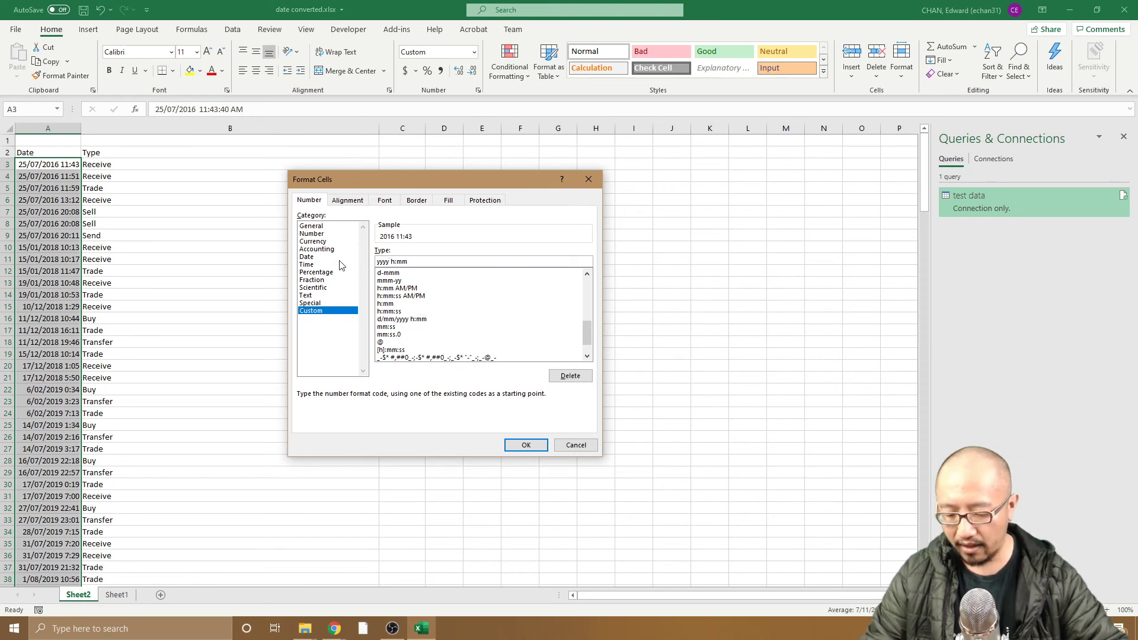
pyautogui.write('-mm-dd')
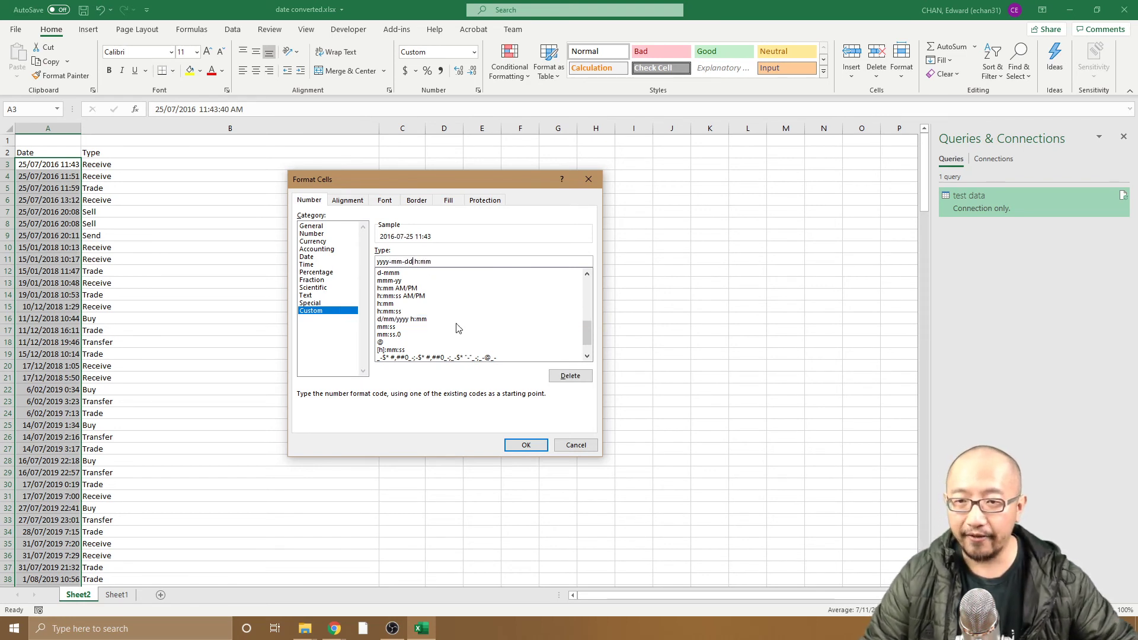
pyautogui.click(526, 445)
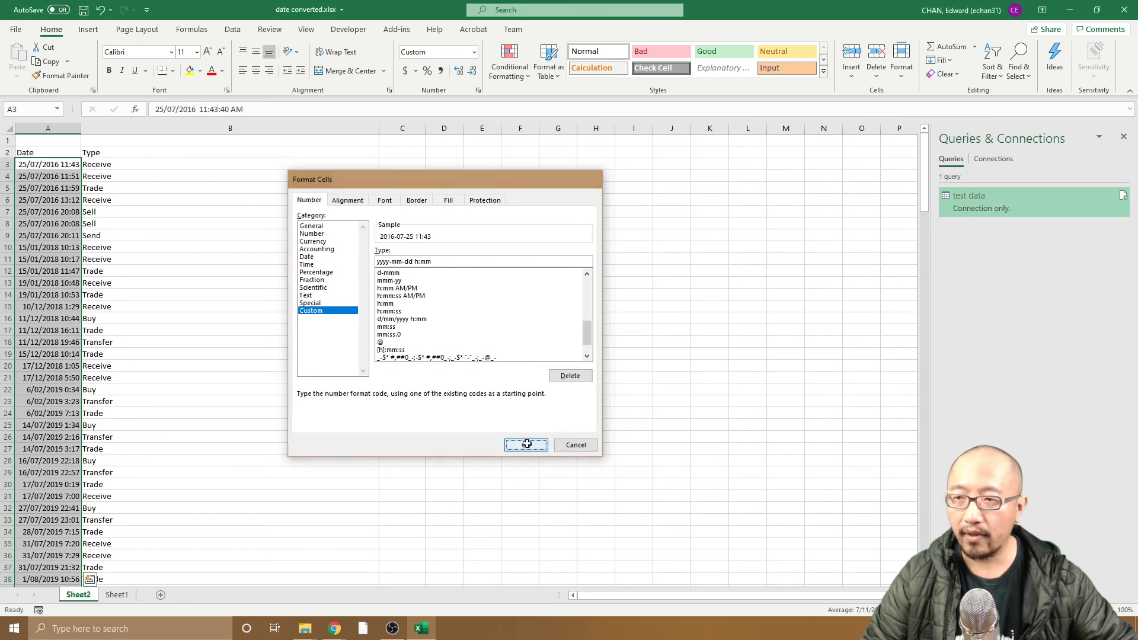
pyautogui.moveTo(95, 132); pyautogui.dragTo(121, 132)
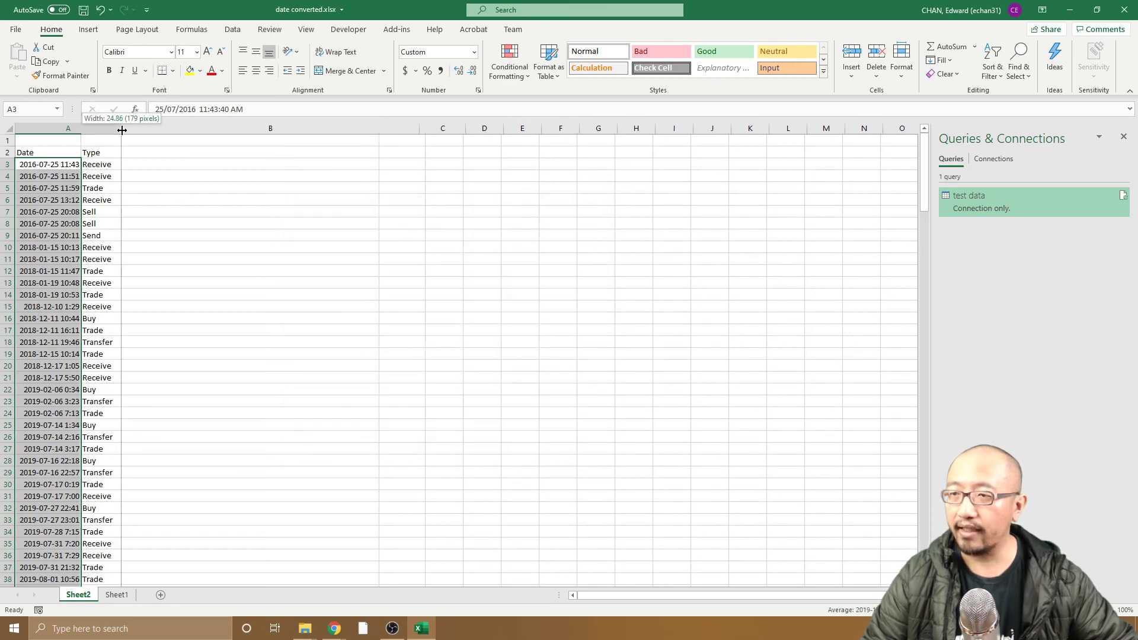
# Step: Custom-sort the Date and Type range A2:B212 by Date, oldest to newest
pyautogui.click(97, 153)
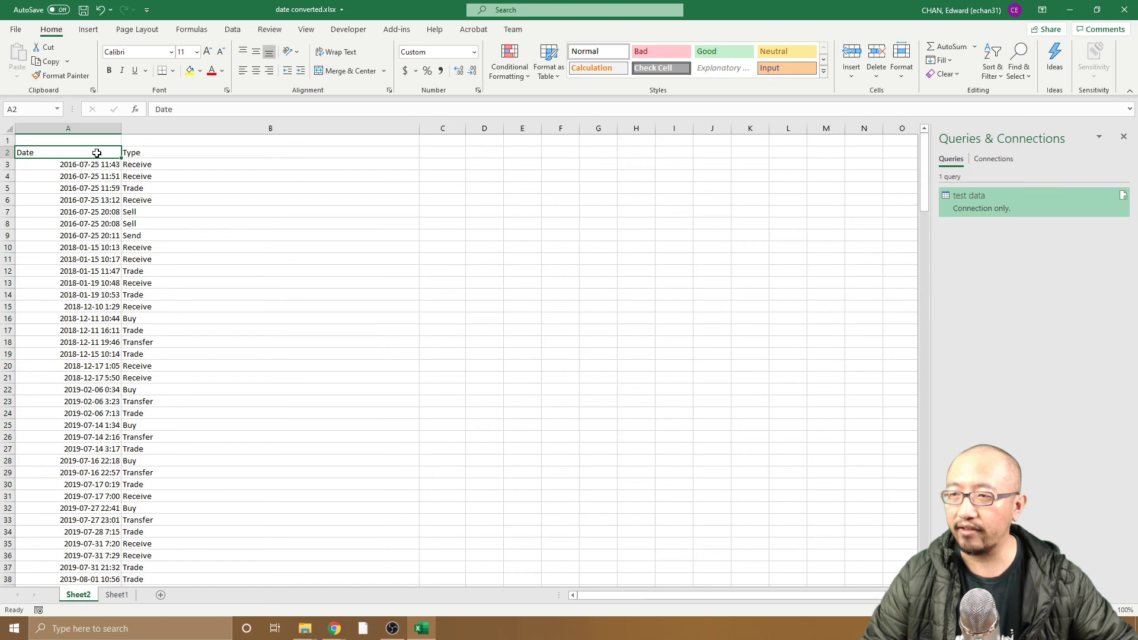
pyautogui.moveTo(98, 155); pyautogui.dragTo(189, 615)
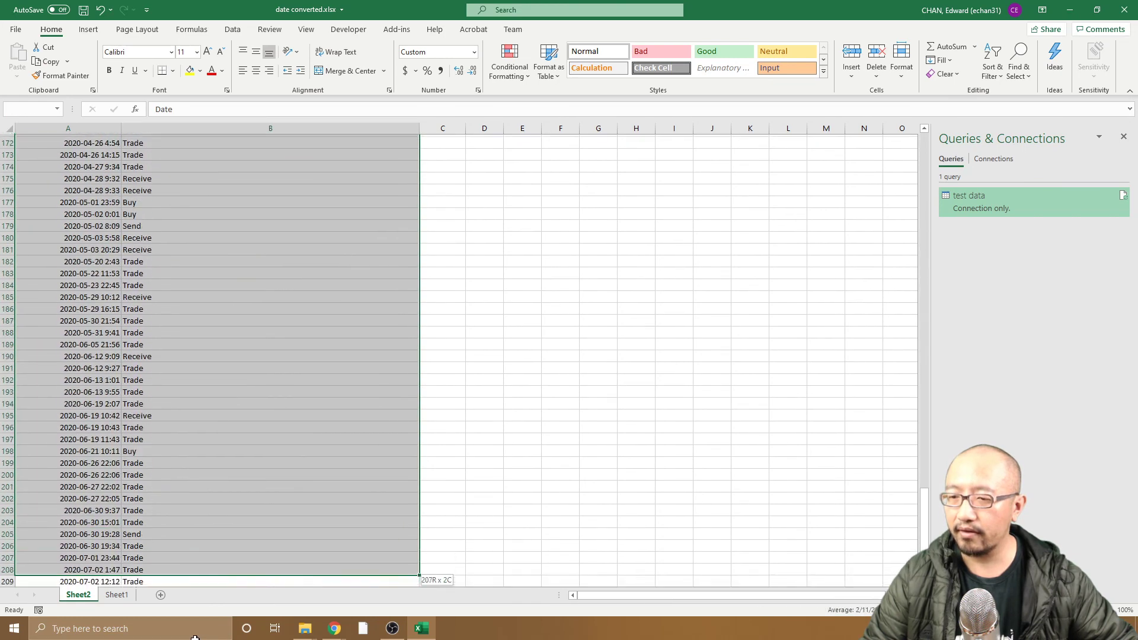
pyautogui.moveTo(189, 615); pyautogui.dragTo(191, 544)
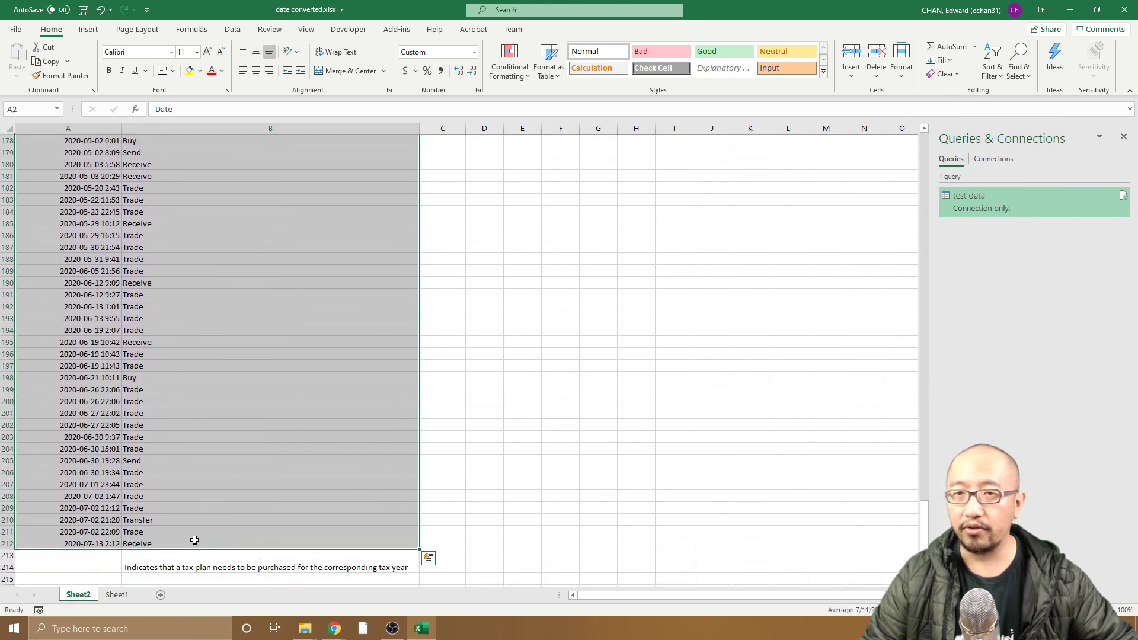
pyautogui.click(991, 70)
pyautogui.click(1007, 122)
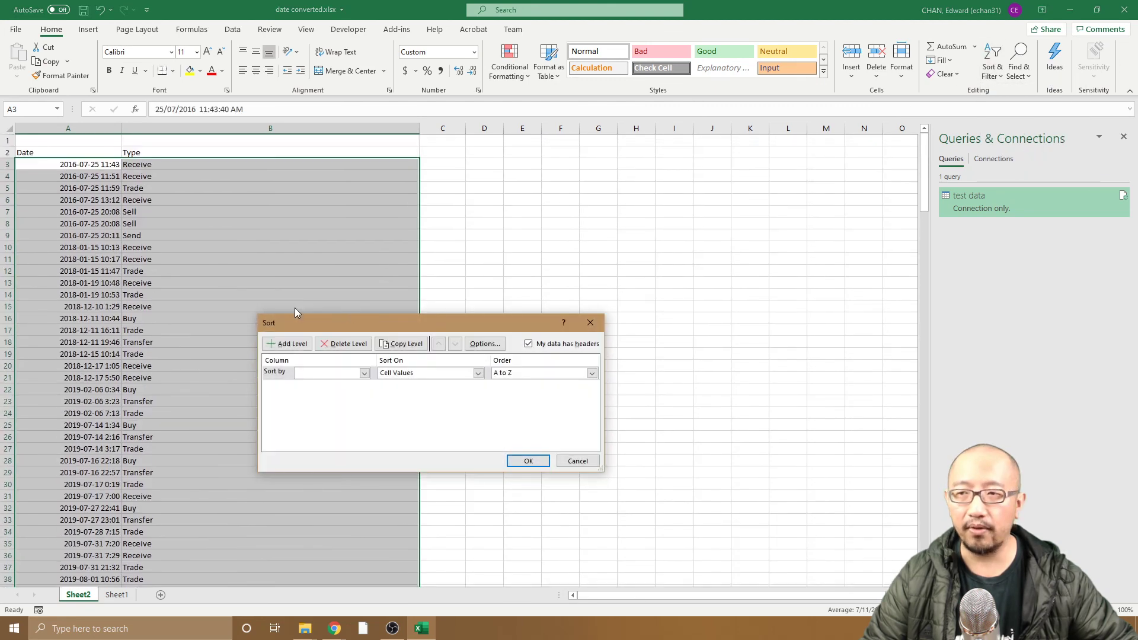
pyautogui.click(362, 373)
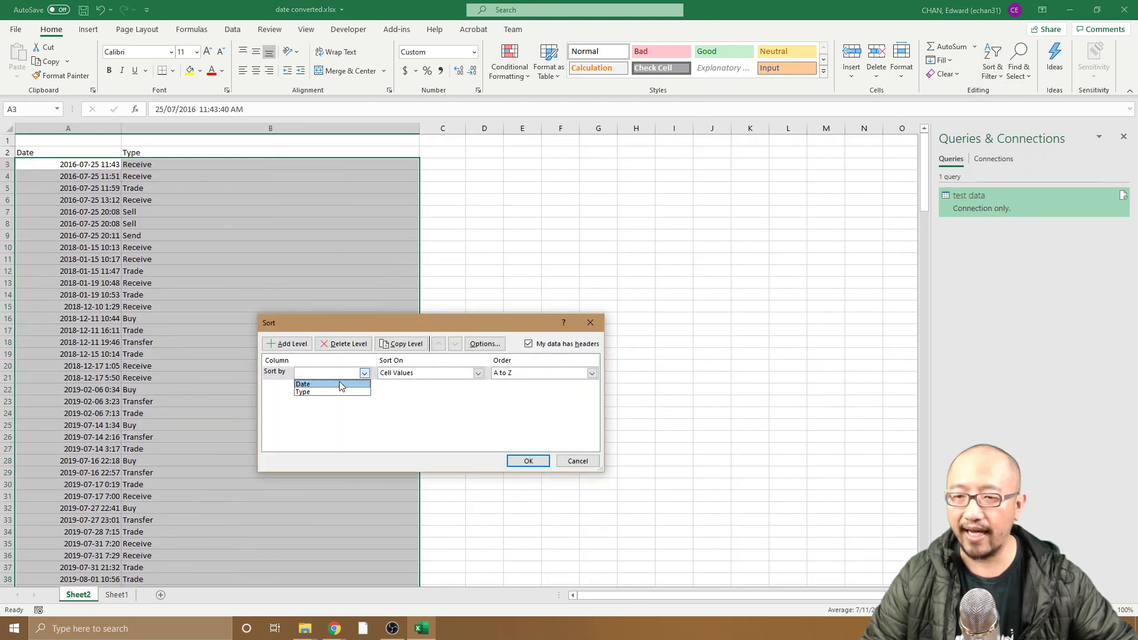
pyautogui.click(341, 385)
pyautogui.click(528, 461)
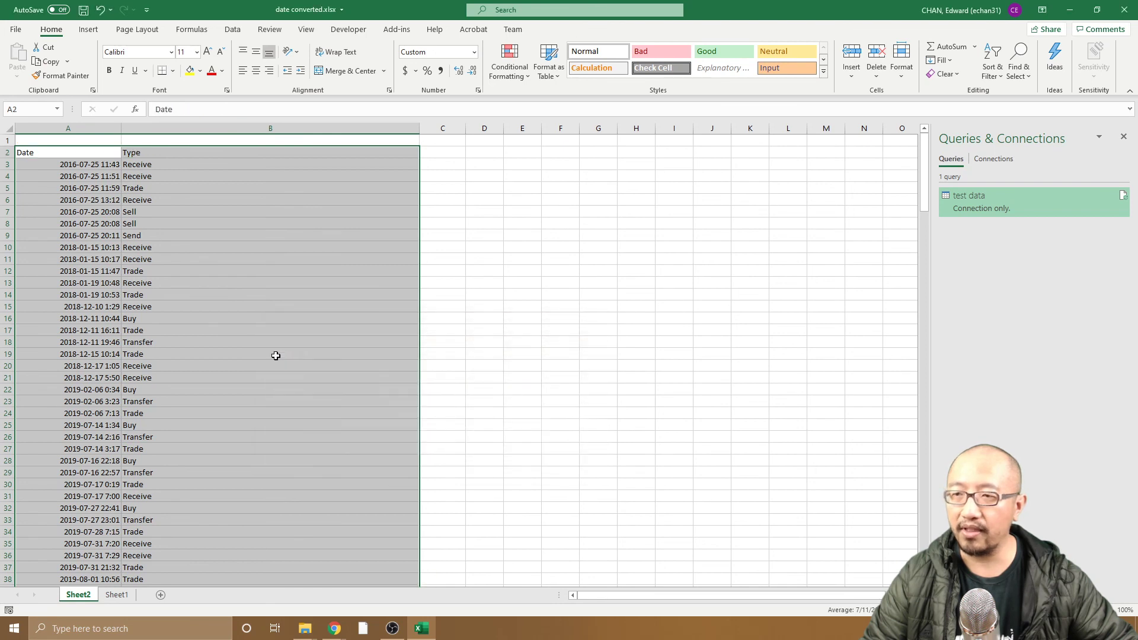
# Step: Scroll through the sorted rows to confirm dates run chronologically from 2016-07-25
pyautogui.click(165, 246)
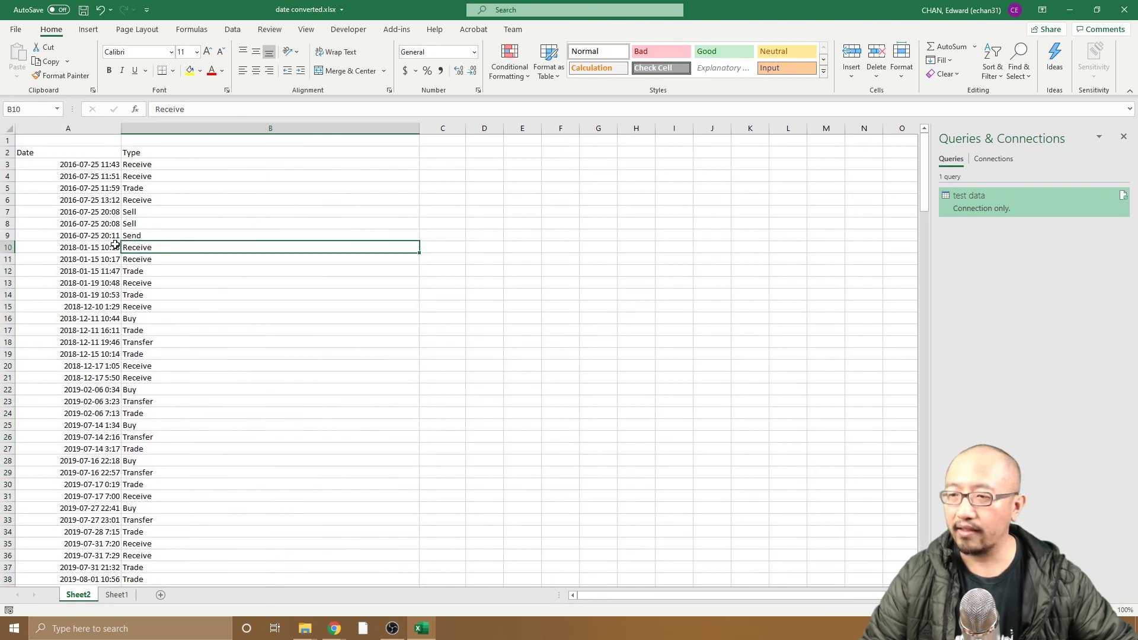
pyautogui.scroll(-2, 115, 245)
pyautogui.moveTo(107, 295); pyautogui.dragTo(113, 342)
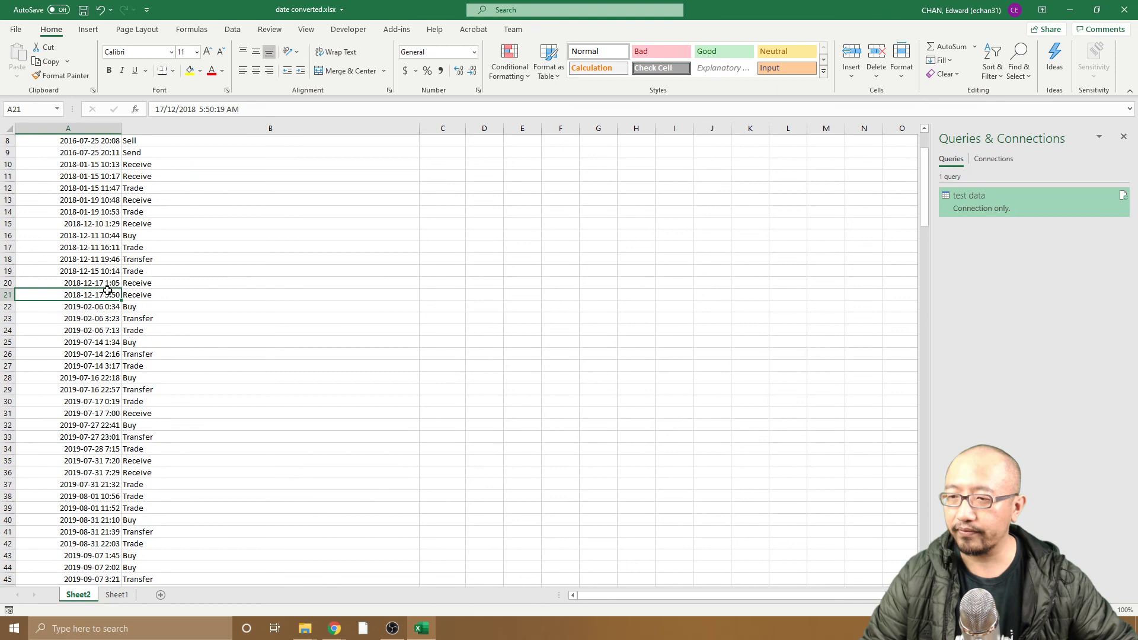
pyautogui.scroll(-2, 114, 339)
pyautogui.scroll(5, 113, 338)
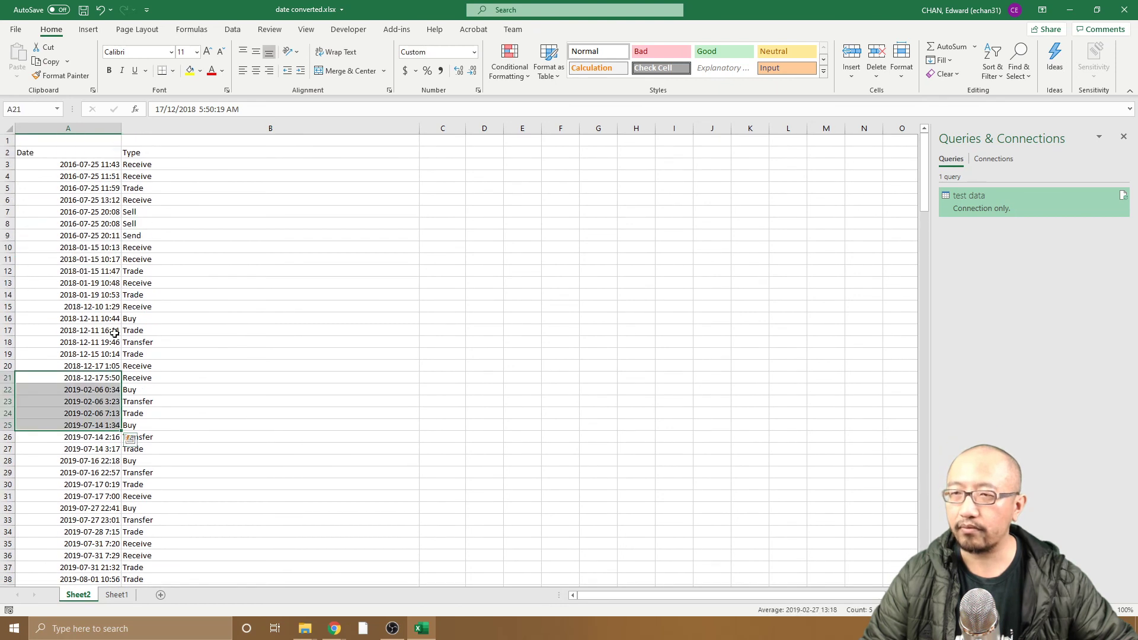